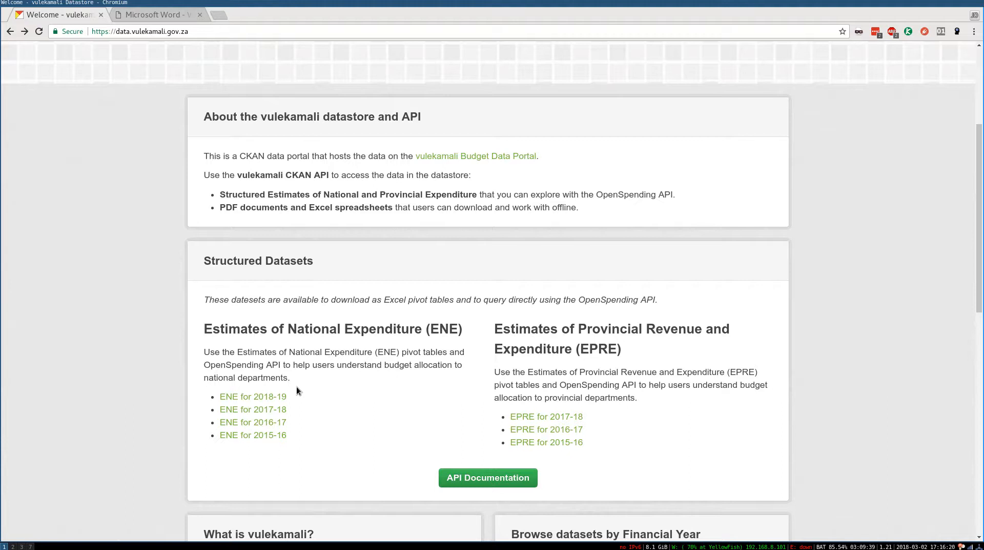
# Open the ENE for 2018-19 dataset and check the explore options of its Pivot Data 2018 resource
pyautogui.click(263, 397)
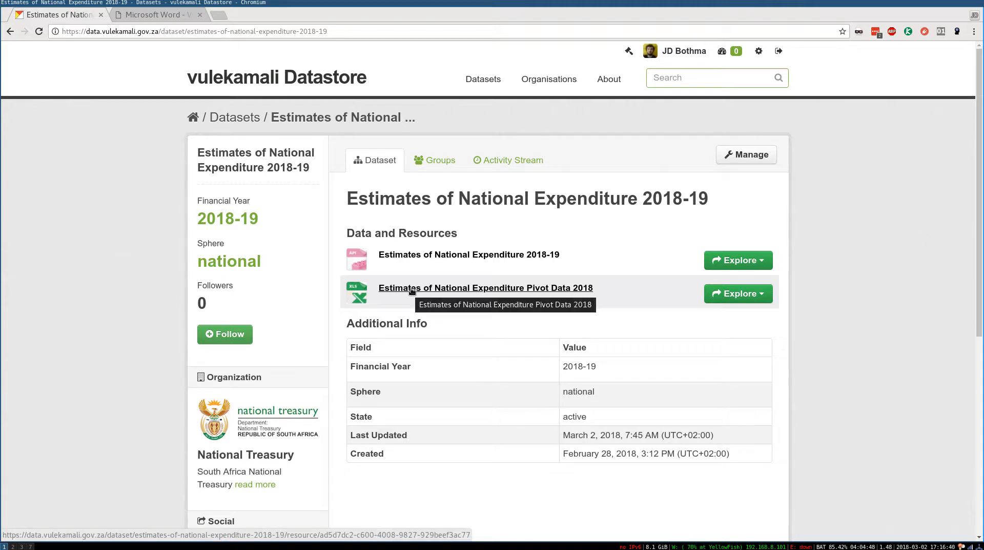
pyautogui.click(751, 298)
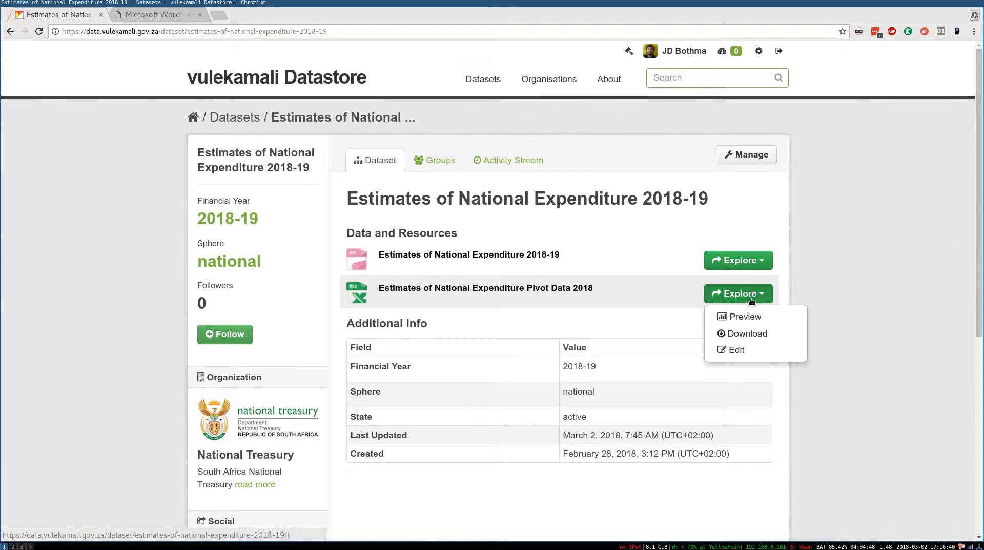
pyautogui.click(847, 316)
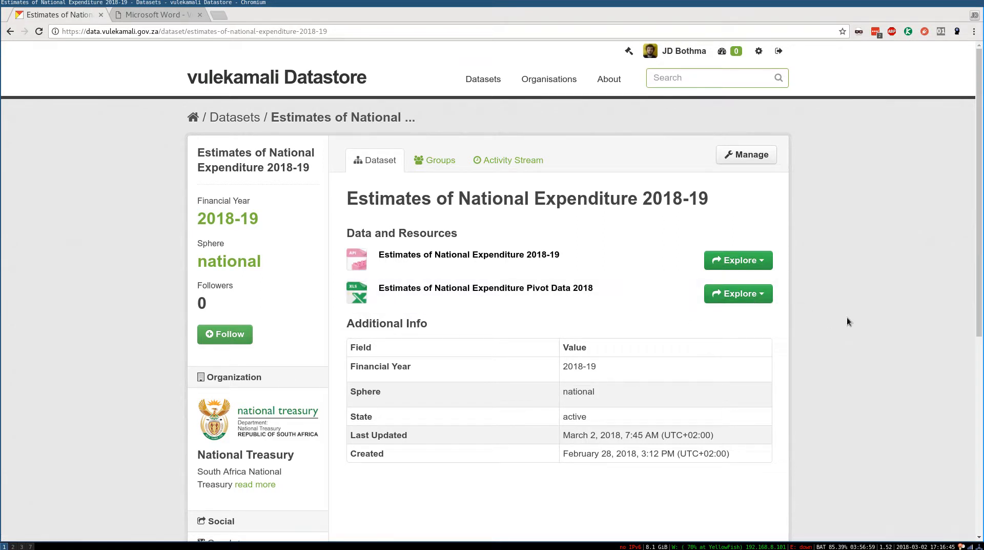
# Switch to the budget pivot workbook in LibreOffice Calc and look at the Vote No. column on the Data sheet
pyautogui.press('super+7')
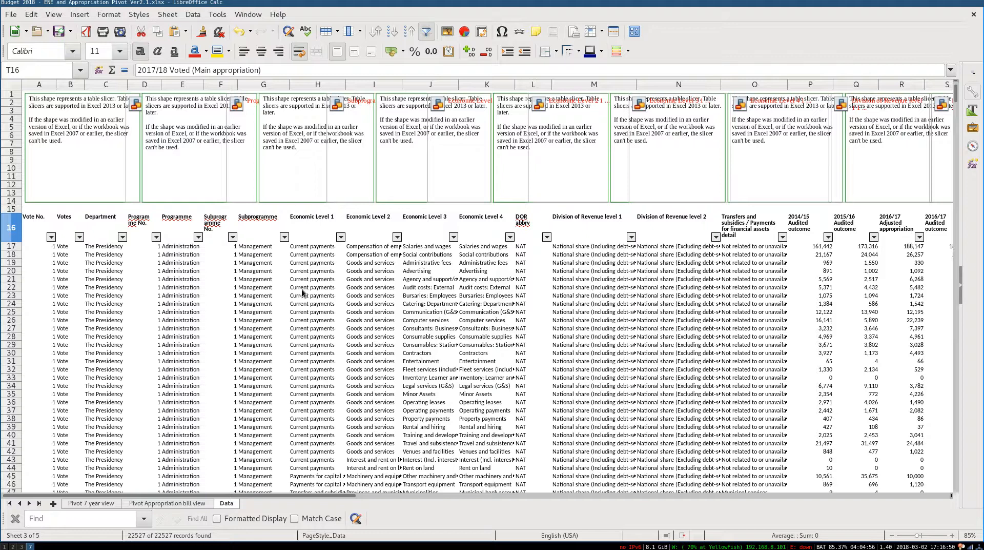
pyautogui.click(120, 282)
pyautogui.press('Left')
pyautogui.press('Left')
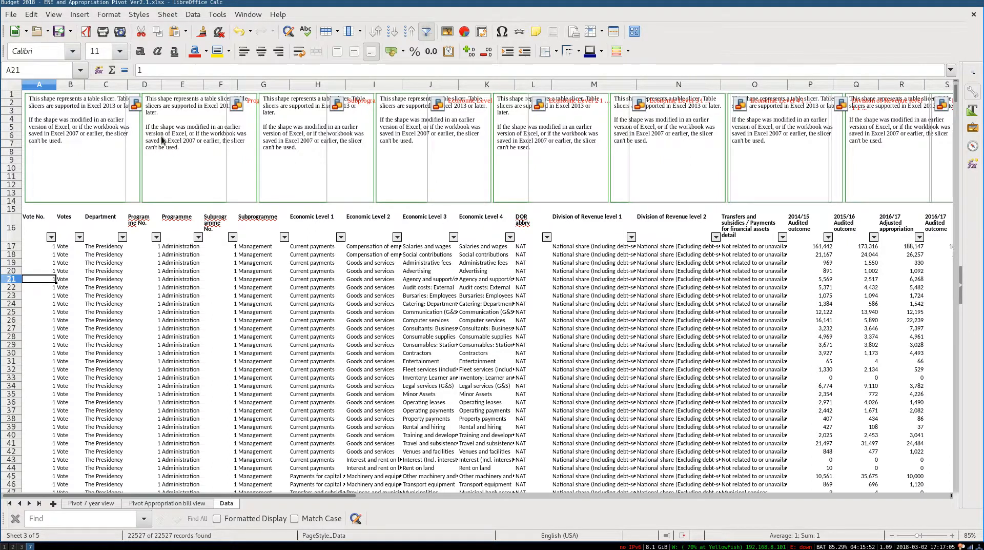
pyautogui.write('a')
pyautogui.press('Escape')
# Filter the Department column to show only the Higher Education department, finding it by searching for "highe"
pyautogui.click(106, 235)
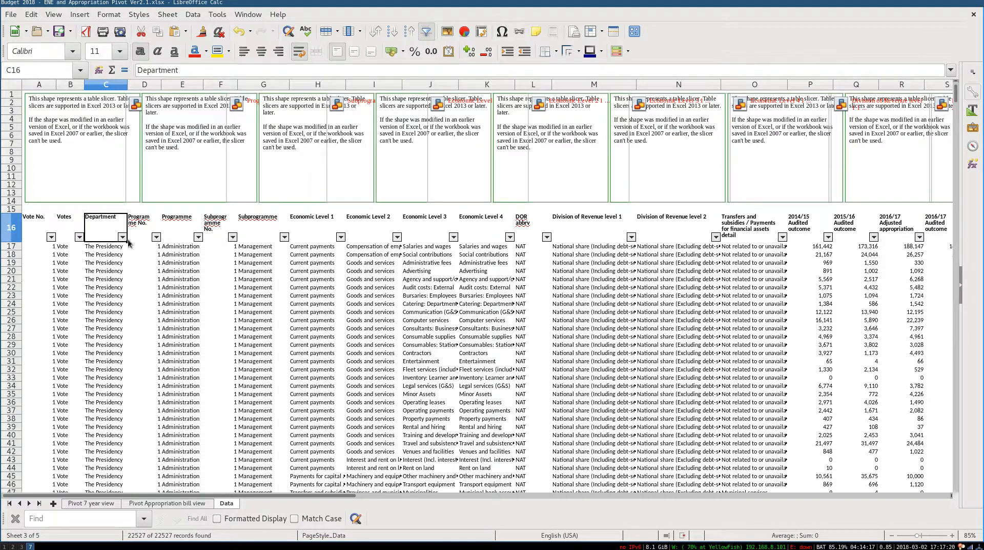
pyautogui.click(123, 238)
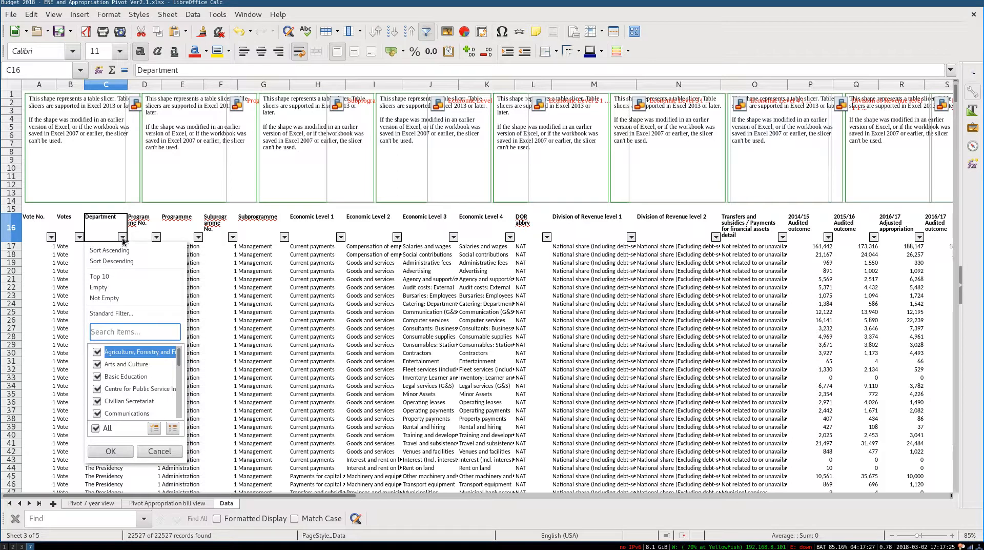
pyautogui.scroll(-10, 130, 380)
pyautogui.scroll(10, 130, 380)
pyautogui.click(95, 428)
pyautogui.click(135, 330)
pyautogui.write('highe')
pyautogui.click(111, 452)
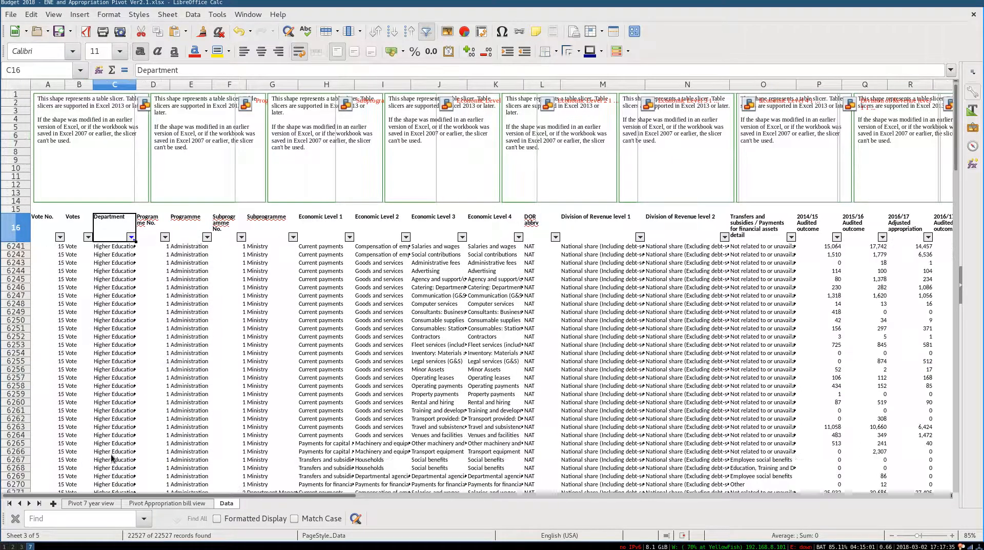
# Review the programmes offered in the Programme column's filter, leaving the filter unchanged
pyautogui.click(207, 237)
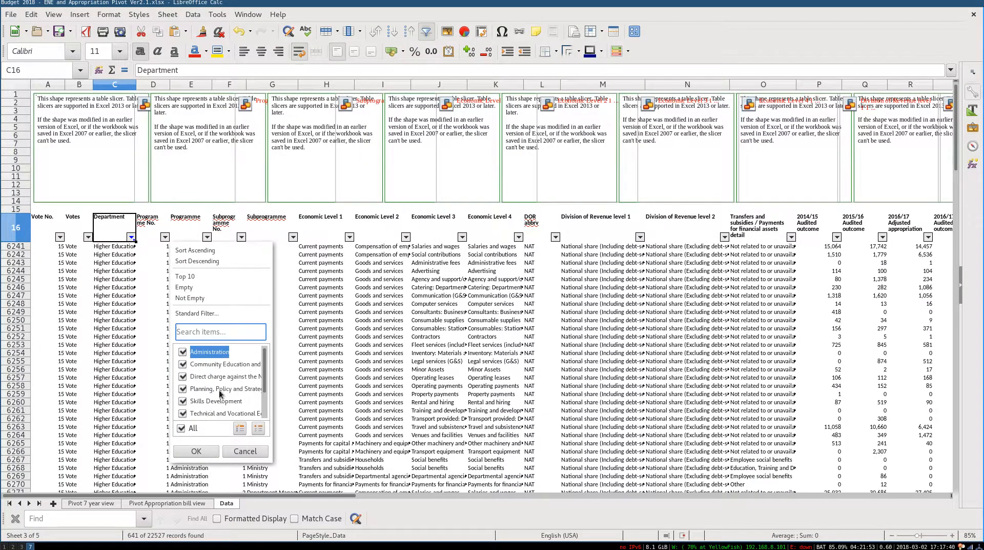
pyautogui.scroll(-1, 219, 393)
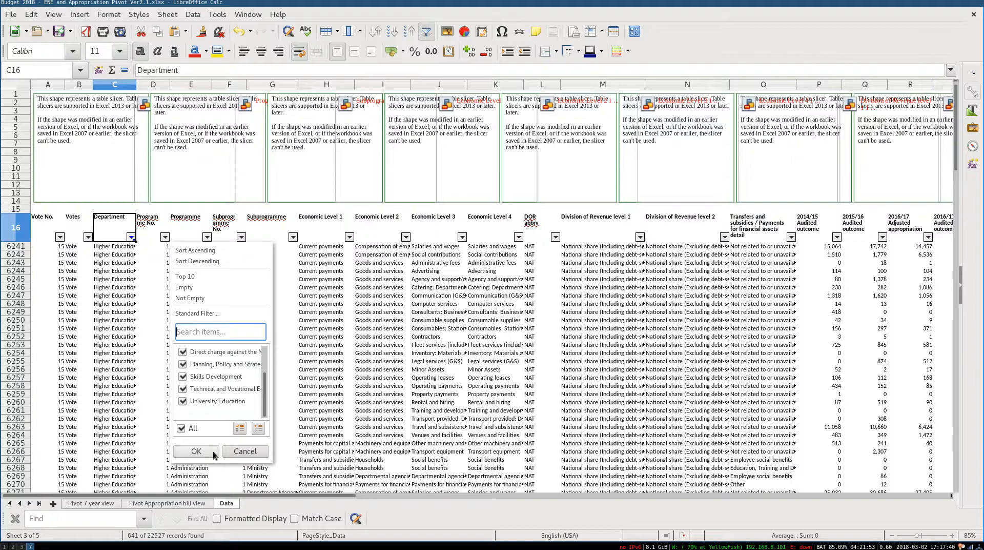
pyautogui.click(231, 454)
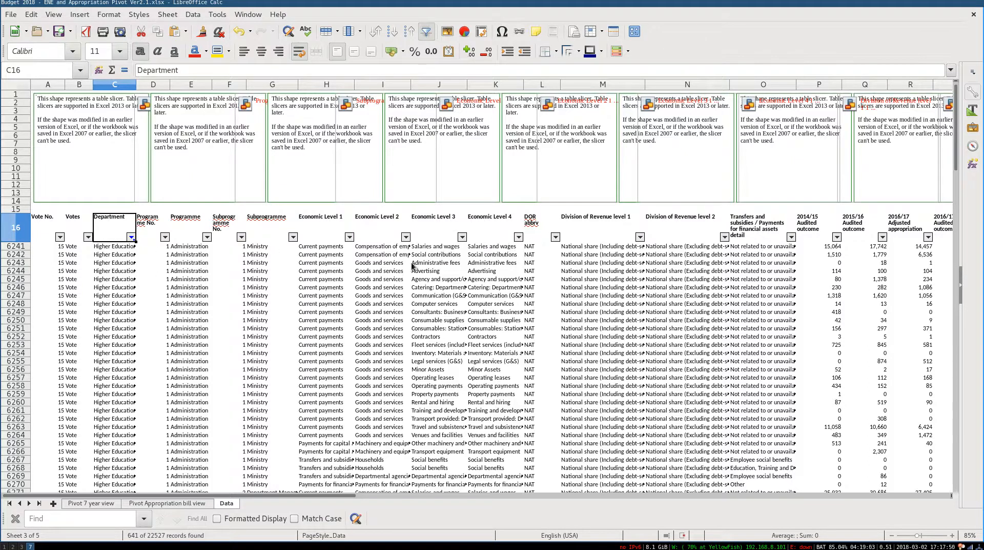
# Look across the first filtered row from the 2014/15 Audited outcome amount to the Budget group column
pyautogui.click(811, 247)
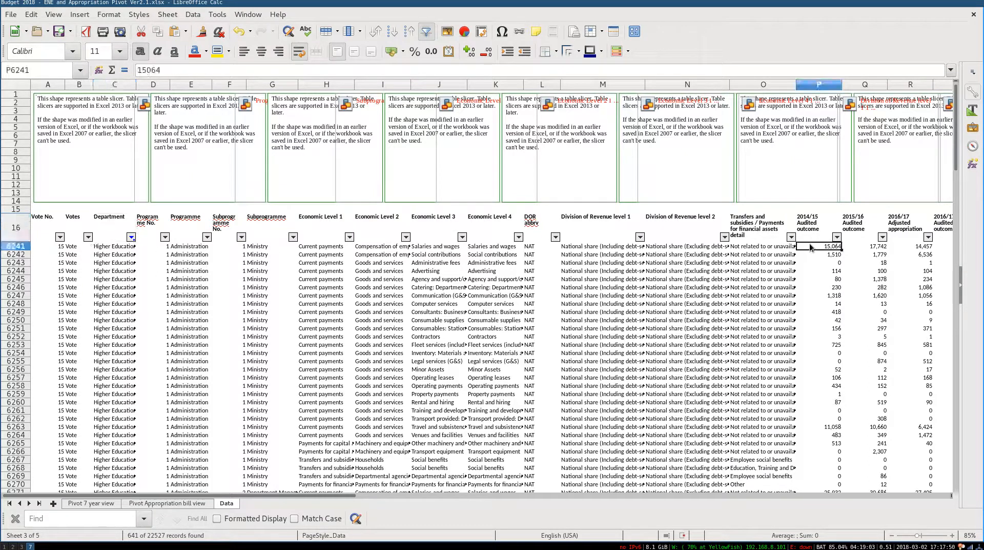
pyautogui.press('Right')
pyautogui.press('Right')
pyautogui.press('Right')
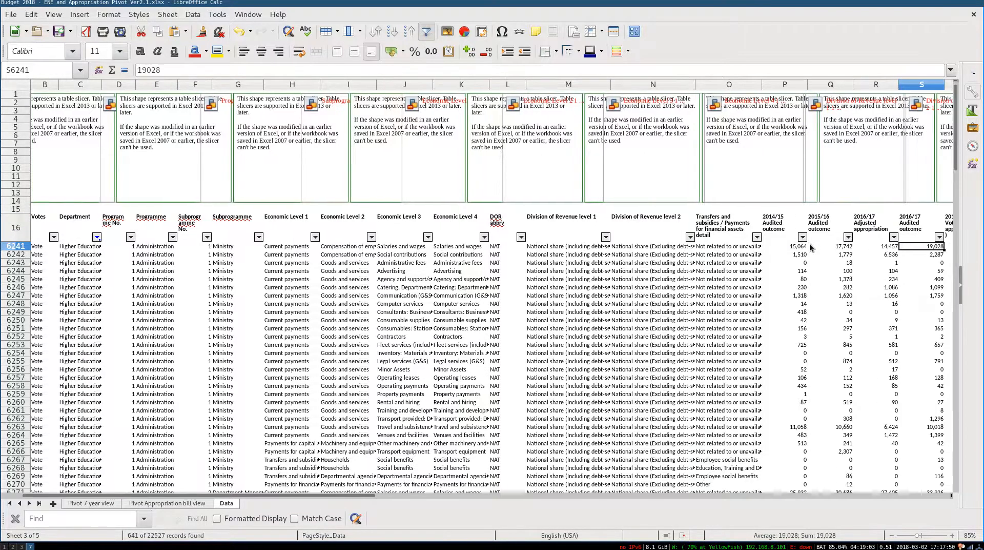
pyautogui.press('Right')
pyautogui.press('Right')
pyautogui.press('Right')
pyautogui.press('Right')
pyautogui.press('Right')
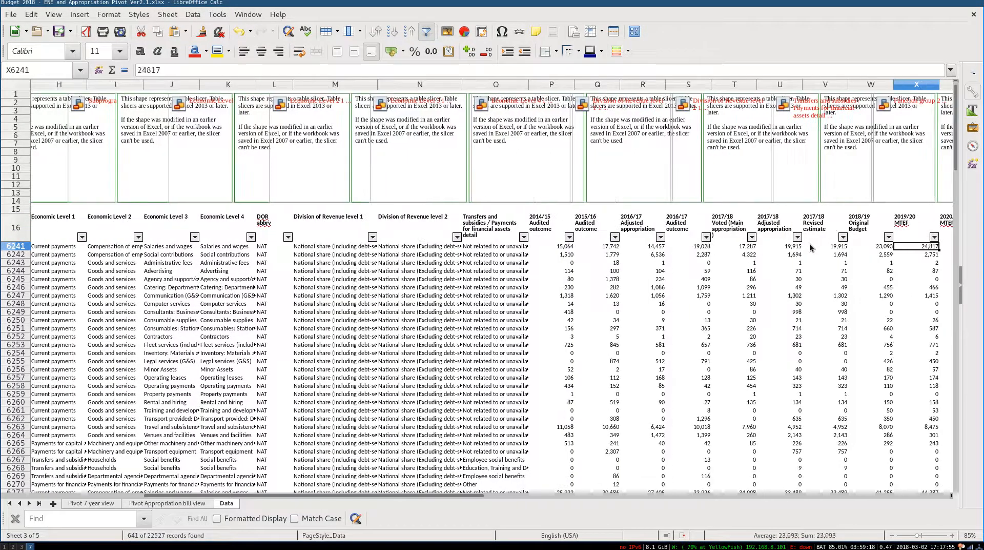
pyautogui.press('Right')
pyautogui.press('Right')
pyautogui.press('Right')
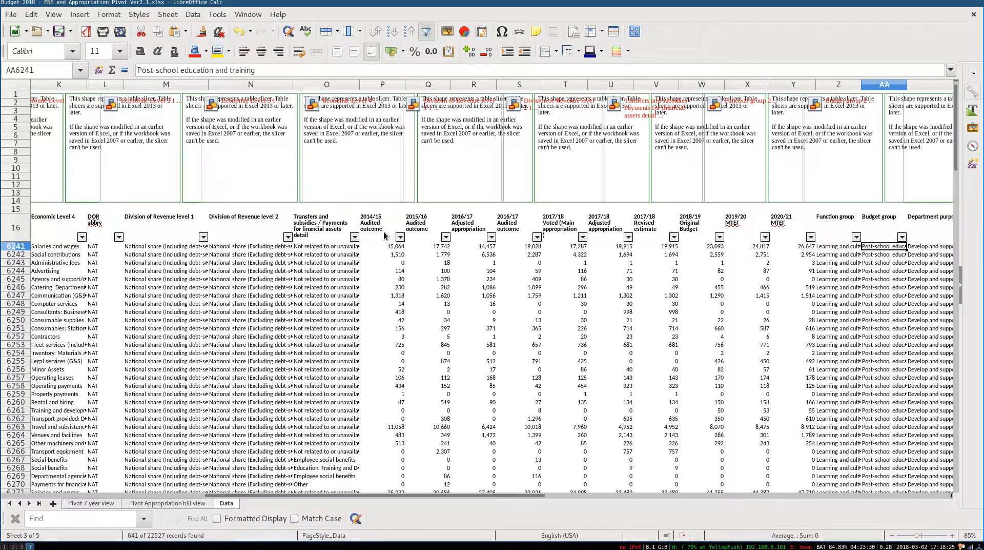
# Examine the forward-looking budget headers from 2020/21 MTEF back to 2018/19 Original Budget
pyautogui.click(787, 226)
pyautogui.press('Left')
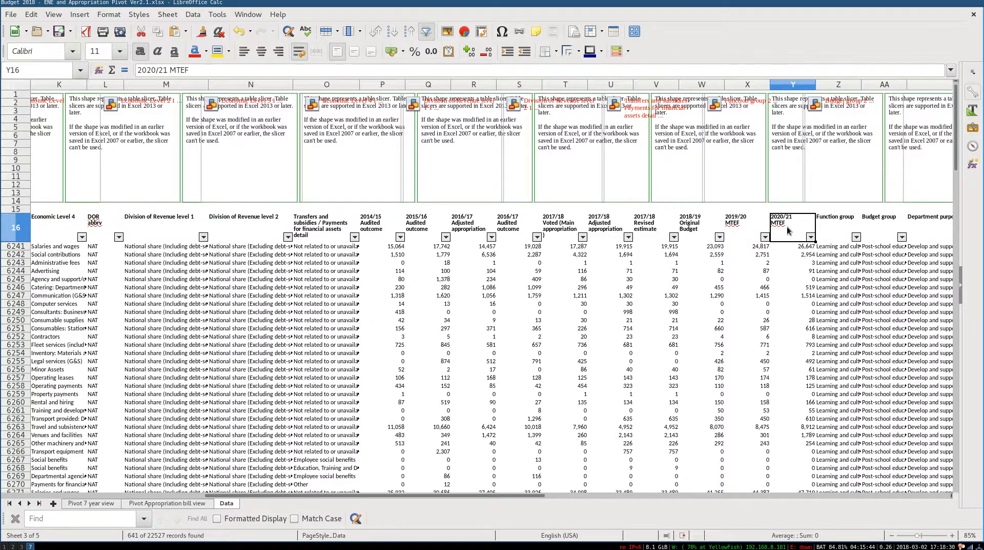
pyautogui.press('Left')
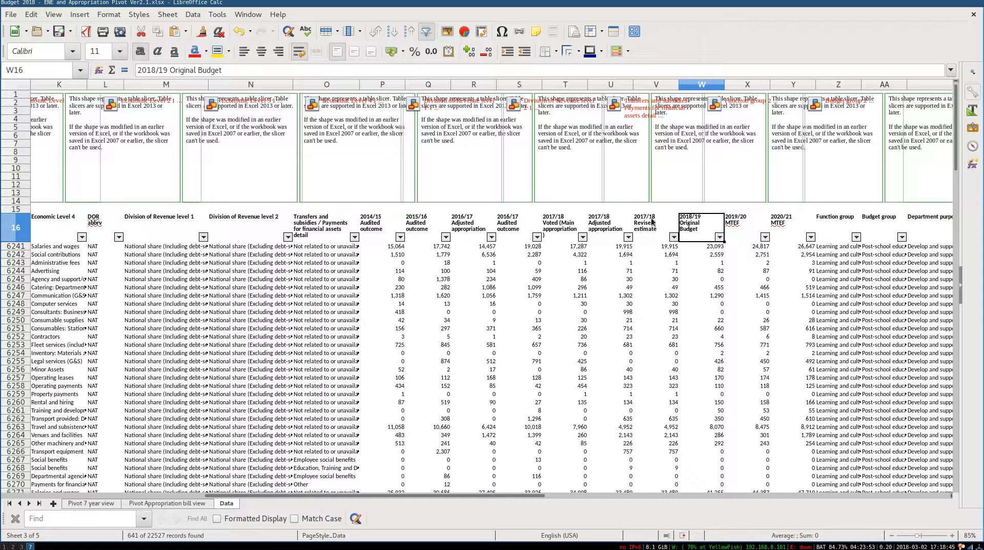
# Examine the three 2017/18 headers: Voted (Main appropriation), Adjusted appropriation and Revised estimate
pyautogui.moveTo(654, 224); pyautogui.dragTo(564, 229)
pyautogui.click(564, 229)
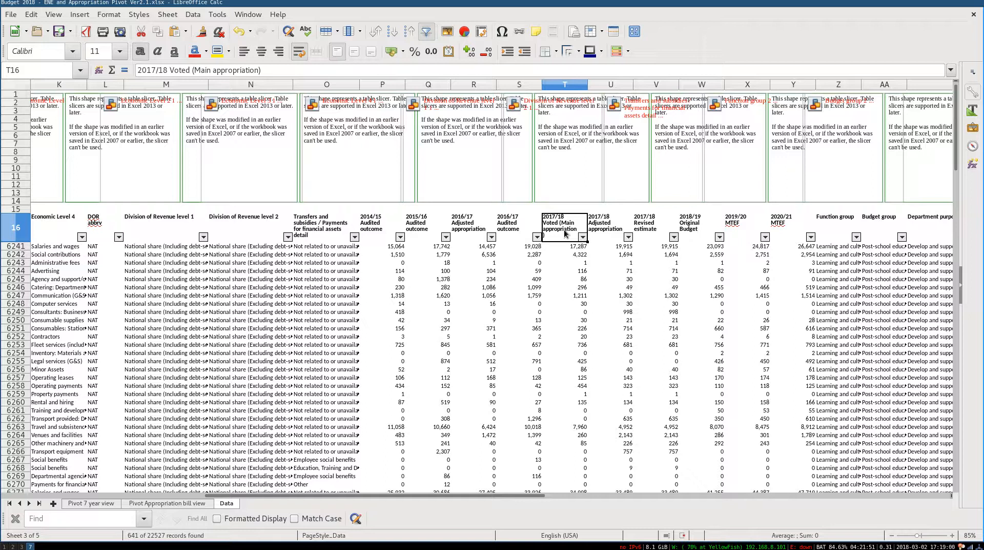
pyautogui.click(598, 235)
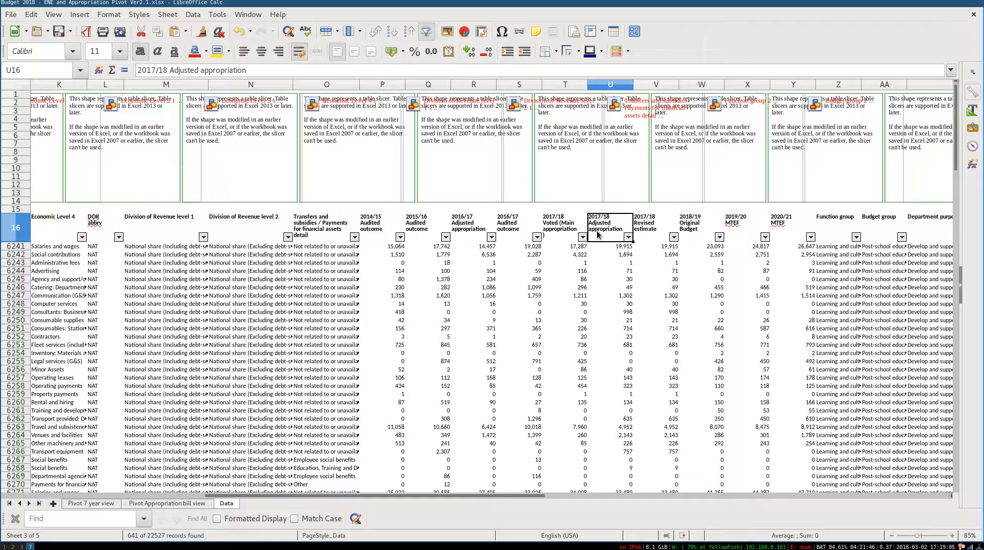
pyautogui.click(651, 232)
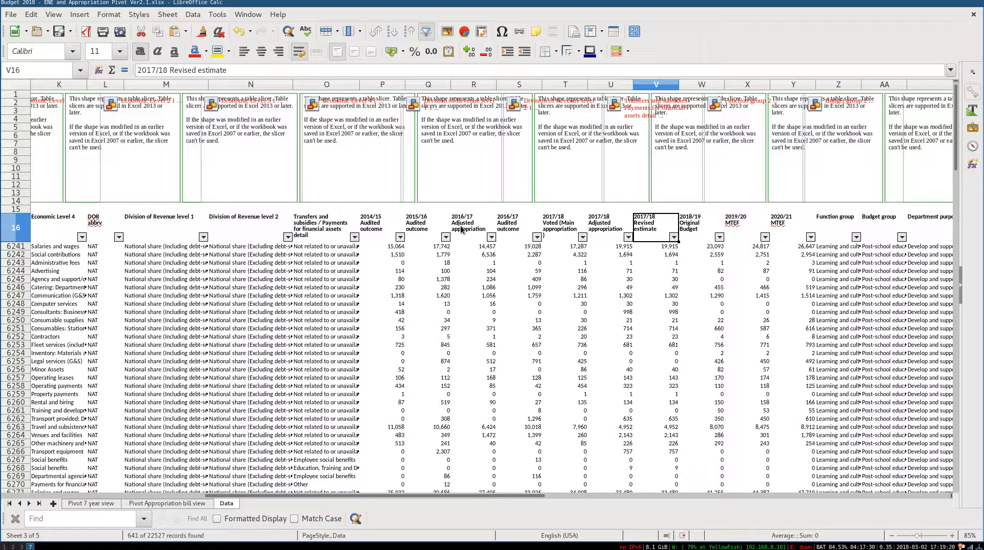
# Examine the 2016/17 Audited outcome and Adjusted appropriation headers and the 2015/16 and 2014/15 Audited outcome headers
pyautogui.click(513, 231)
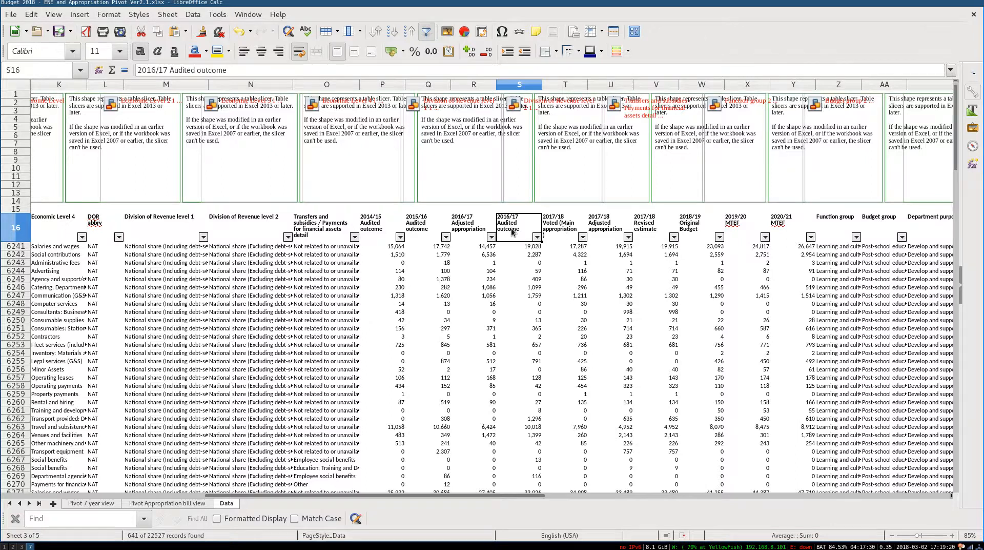
pyautogui.click(481, 228)
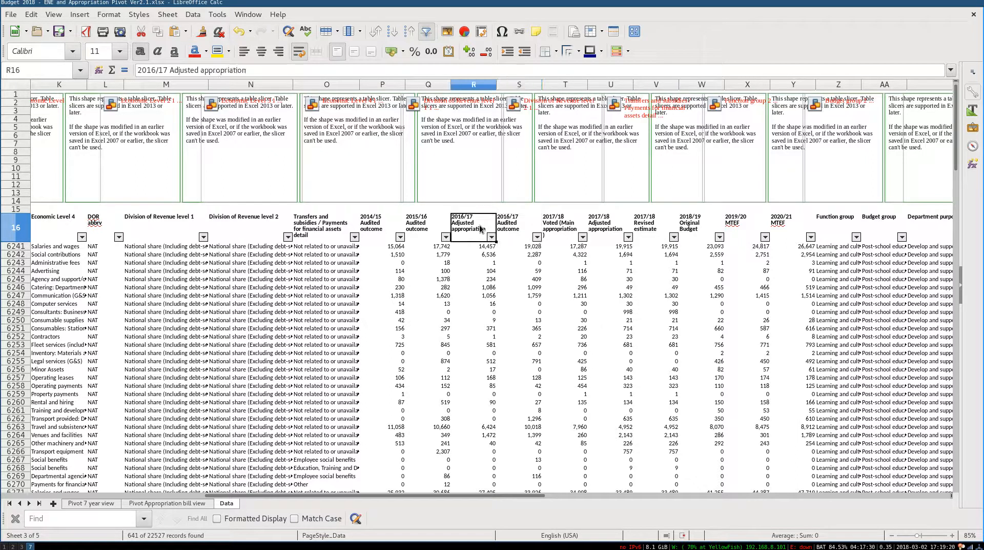
pyautogui.click(423, 229)
pyautogui.click(385, 230)
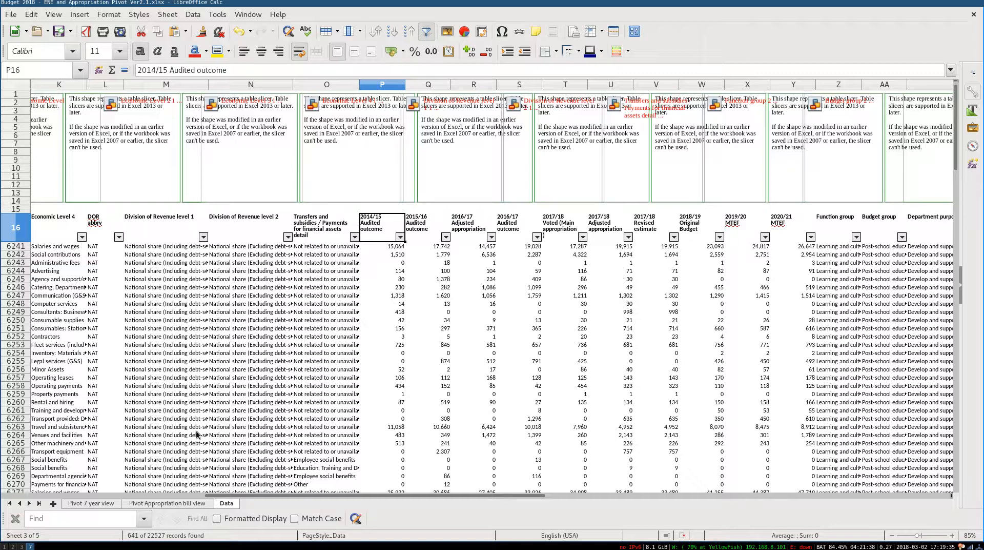
pyautogui.moveTo(237, 497); pyautogui.dragTo(37, 499)
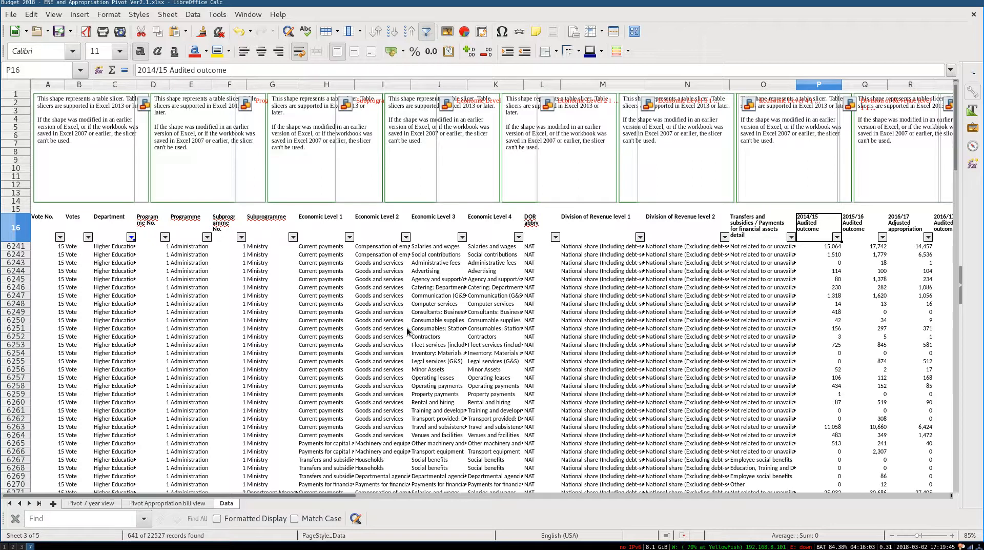
# Switch to Chromium and find the Budget summary table in the Vote 15 Higher Education and Training PDF
pyautogui.press('super+1')
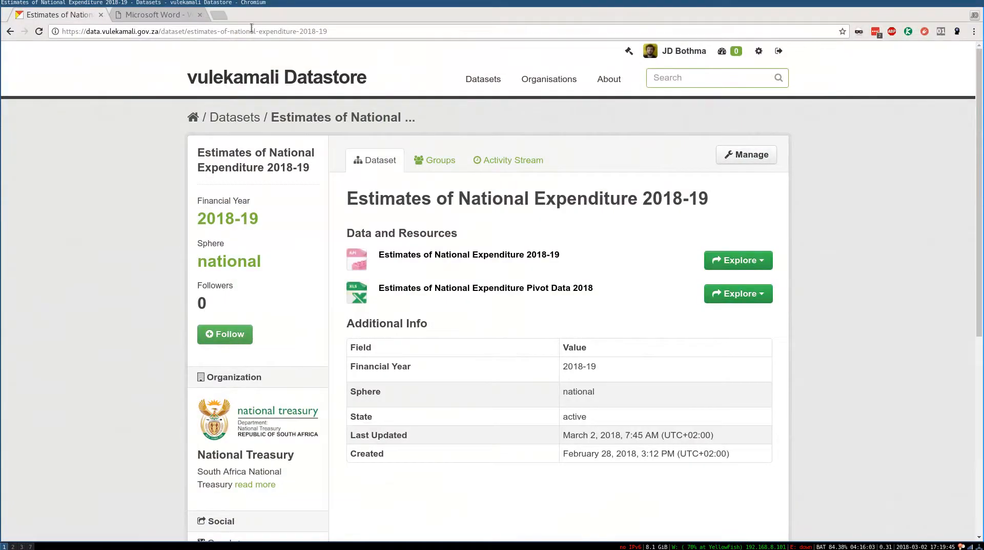
pyautogui.click(164, 18)
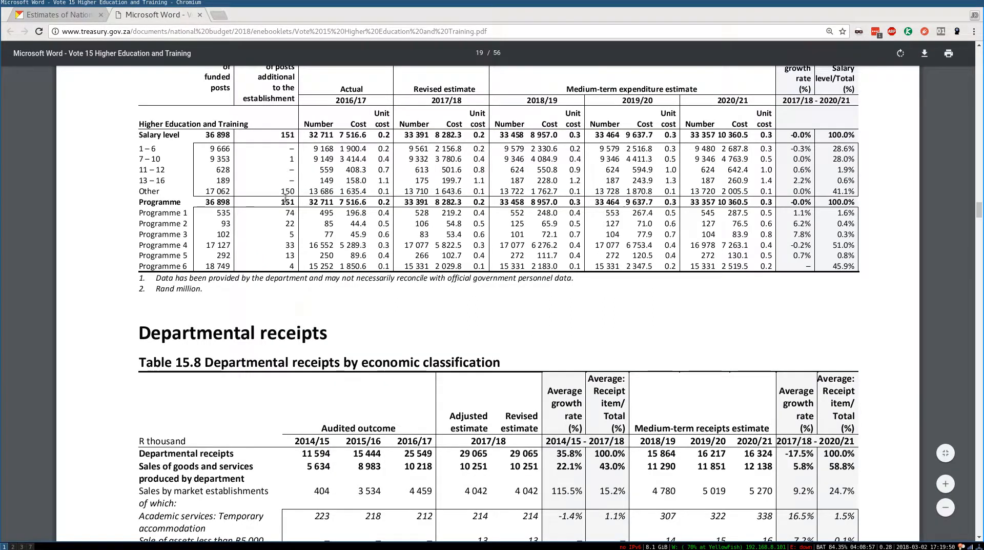
pyautogui.scroll(8, 286, 199)
pyautogui.scroll(15, 286, 199)
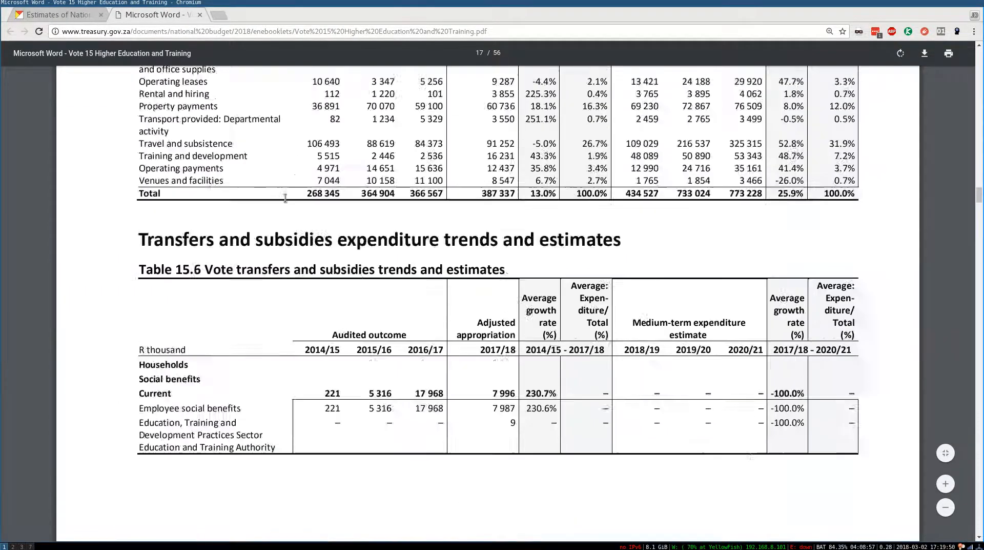
pyautogui.scroll(15, 285, 198)
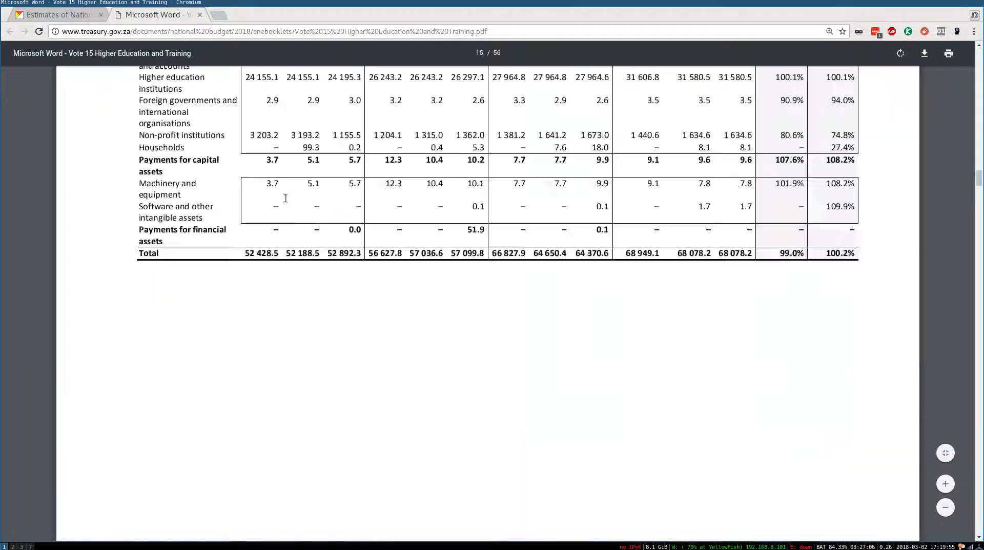
pyautogui.scroll(15, 285, 199)
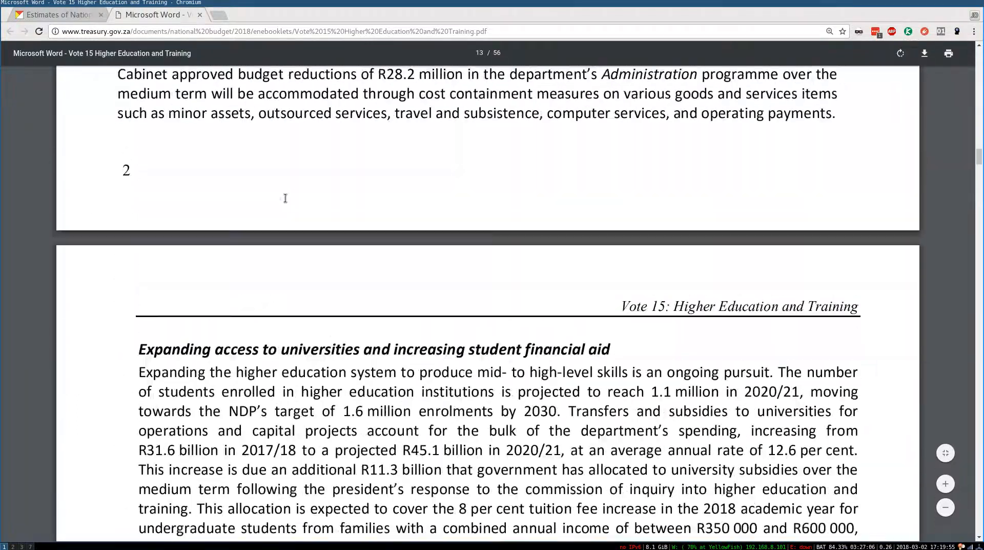
pyautogui.scroll(10, 286, 198)
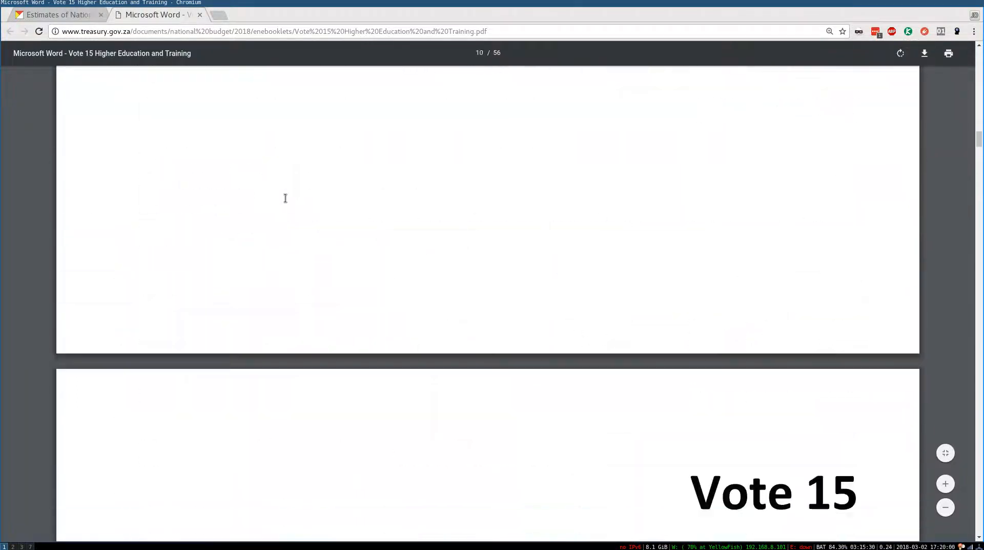
pyautogui.scroll(-4, 286, 199)
pyautogui.scroll(-3, 286, 198)
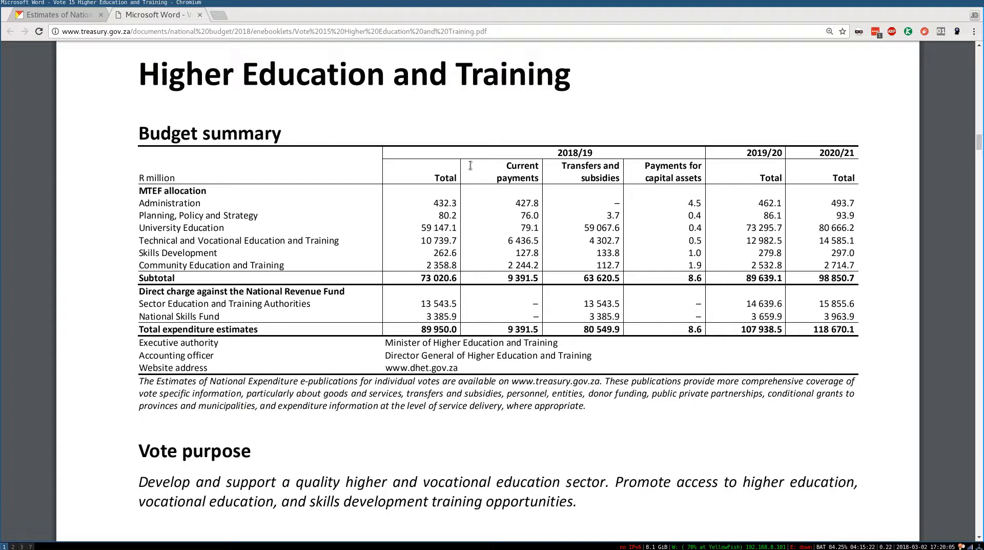
# Check the 2018/19 total expenditure estimate and the table's unit in the Budget summary, and return to the LibreOffice Calc workbook
pyautogui.moveTo(570, 153); pyautogui.dragTo(609, 152)
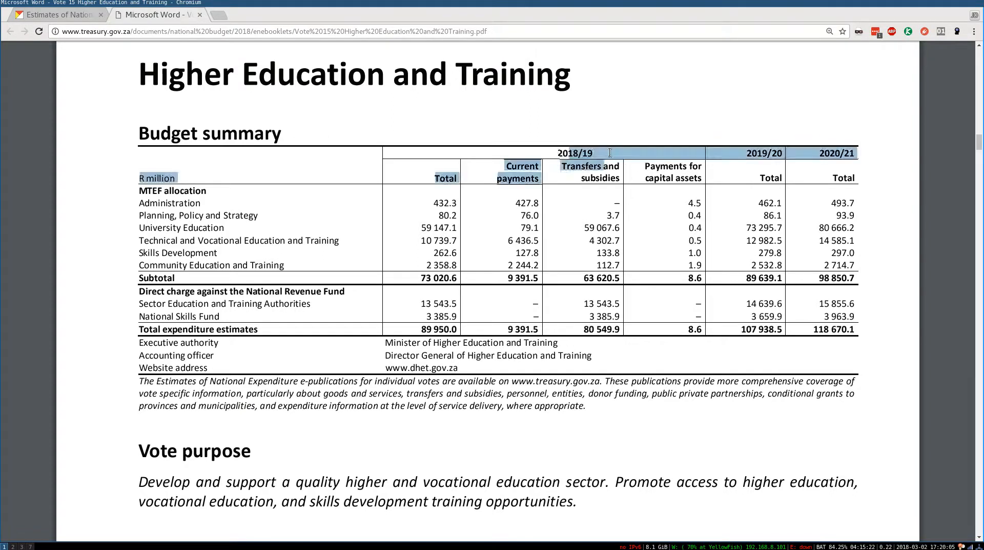
pyautogui.moveTo(395, 342); pyautogui.dragTo(454, 329)
pyautogui.click(248, 319)
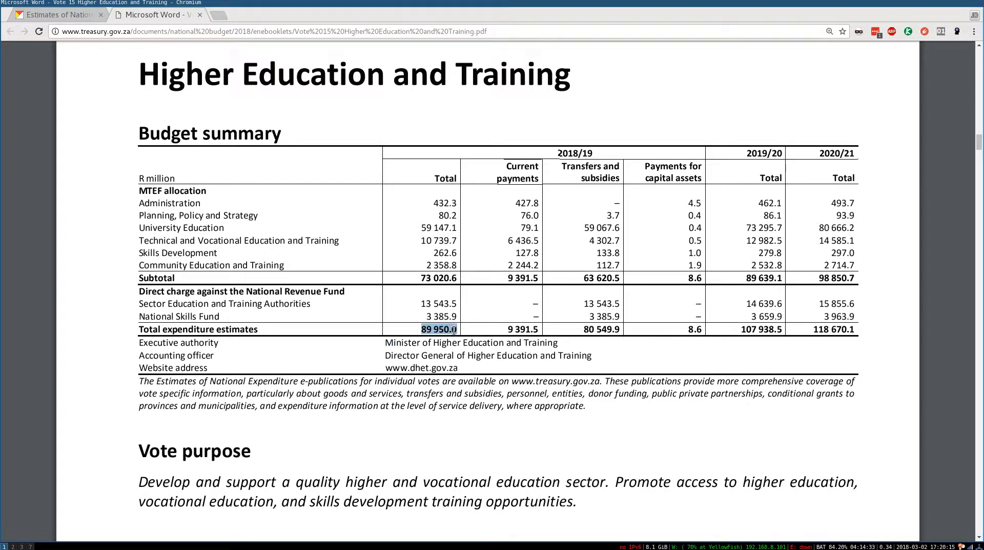
pyautogui.doubleClick(147, 177)
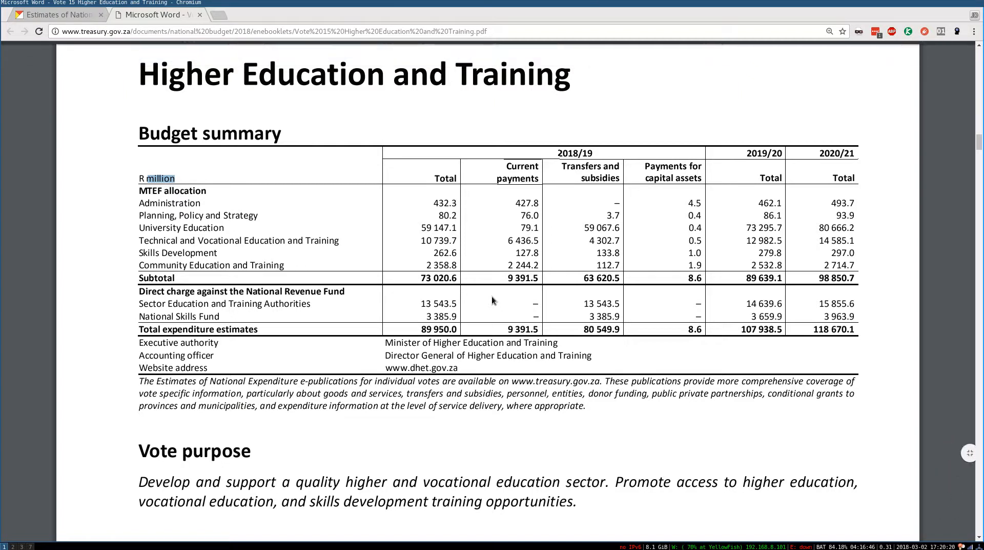
pyautogui.press('super+7')
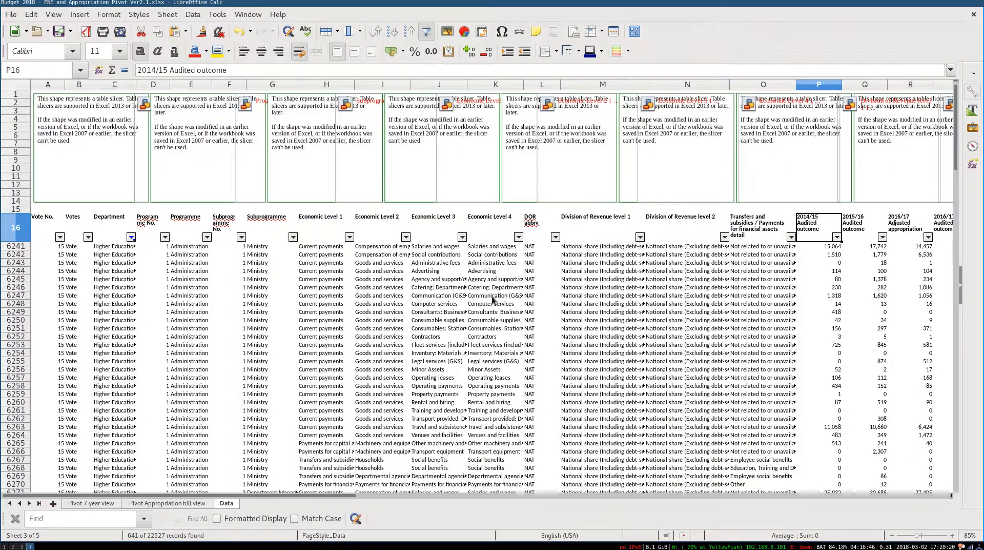
# Start a new pivot table from the Data sheet, using the current selection as its source
pyautogui.click(193, 281)
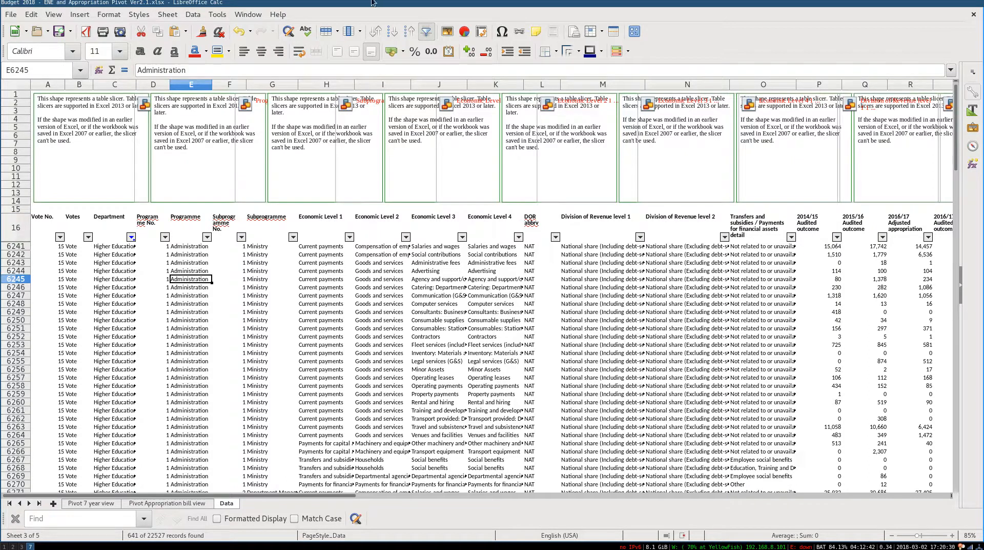
pyautogui.click(195, 16)
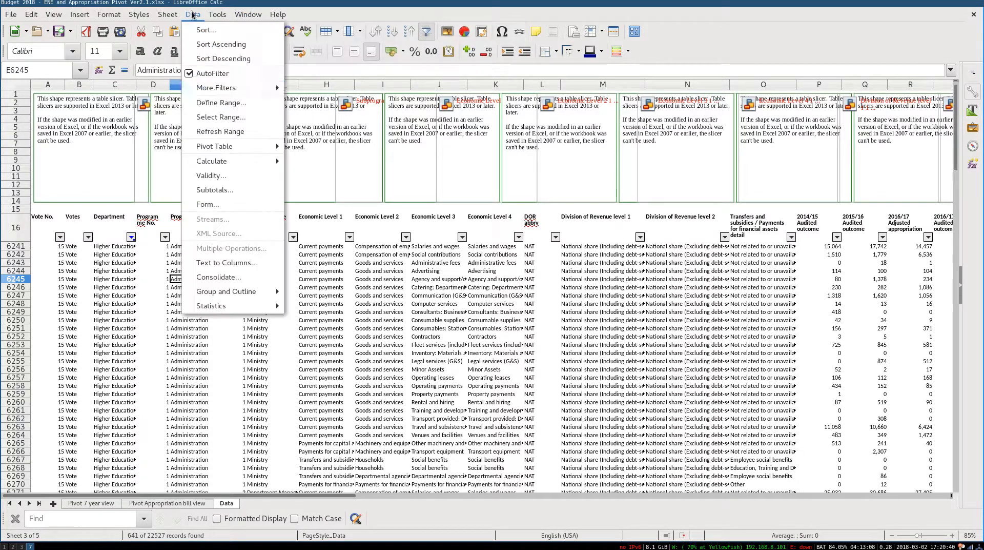
pyautogui.moveTo(245, 147)
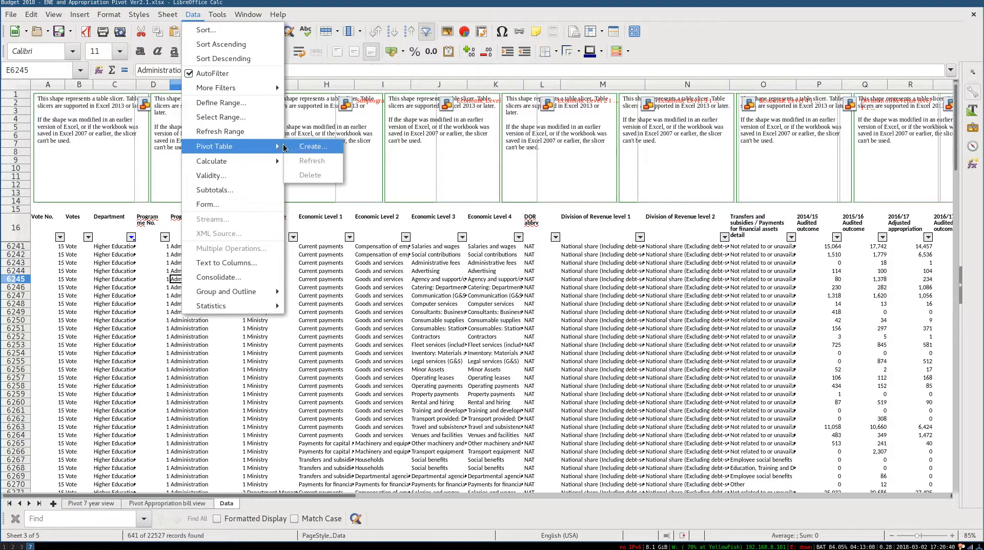
pyautogui.click(305, 147)
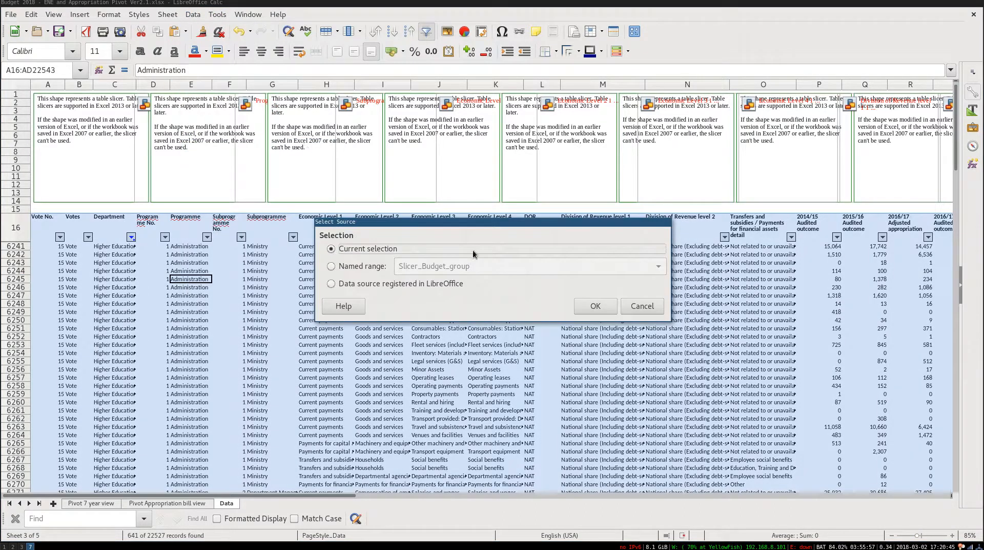
pyautogui.click(595, 308)
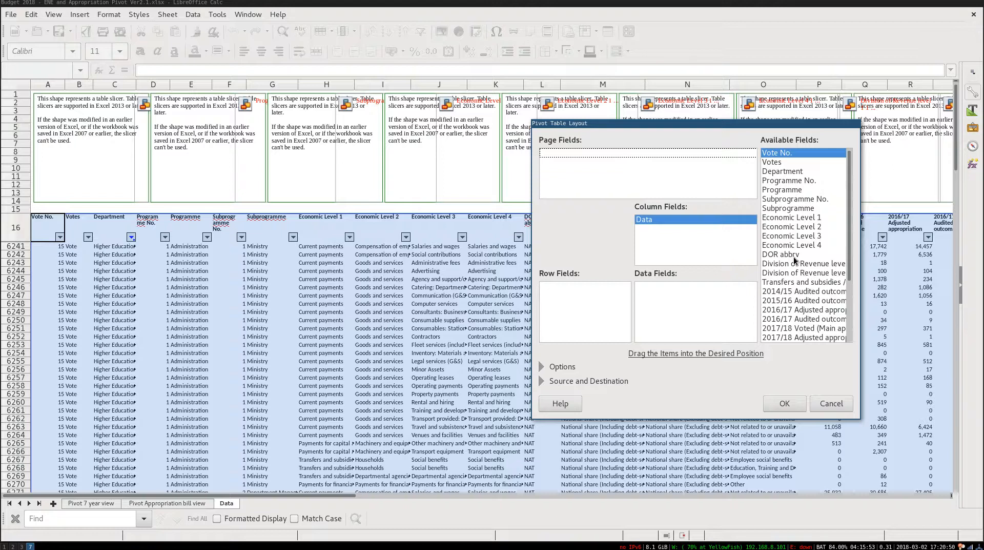
# Lay out the pivot table with Department as page field and 2018/19 Original Budget as data field, and create it
pyautogui.click(782, 173)
pyautogui.moveTo(782, 175); pyautogui.dragTo(672, 176)
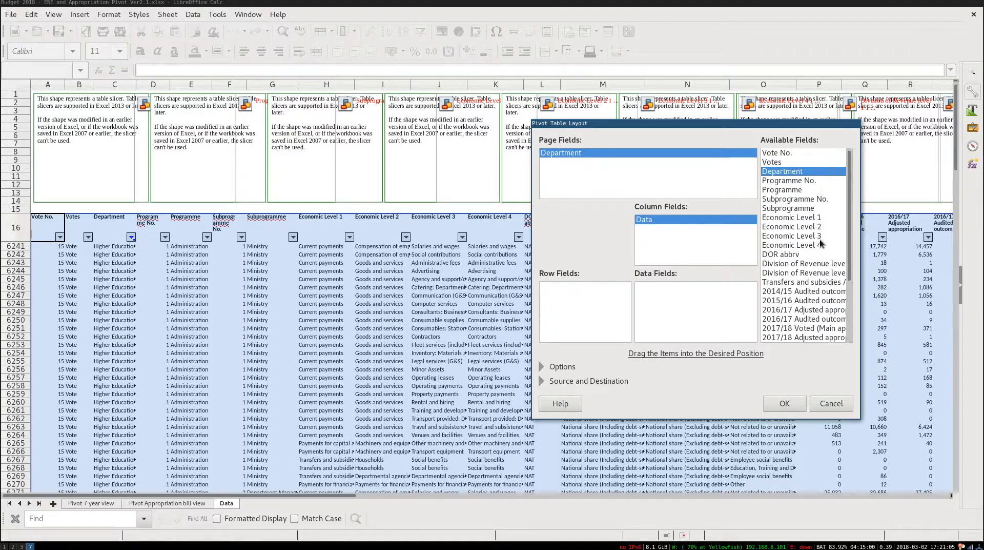
pyautogui.moveTo(849, 256); pyautogui.dragTo(849, 321)
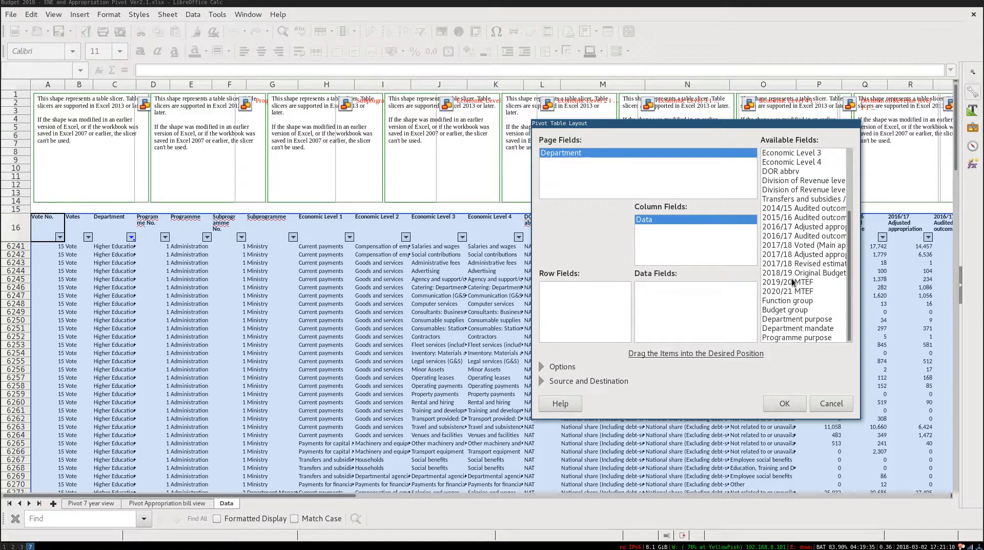
pyautogui.moveTo(795, 273); pyautogui.dragTo(707, 311)
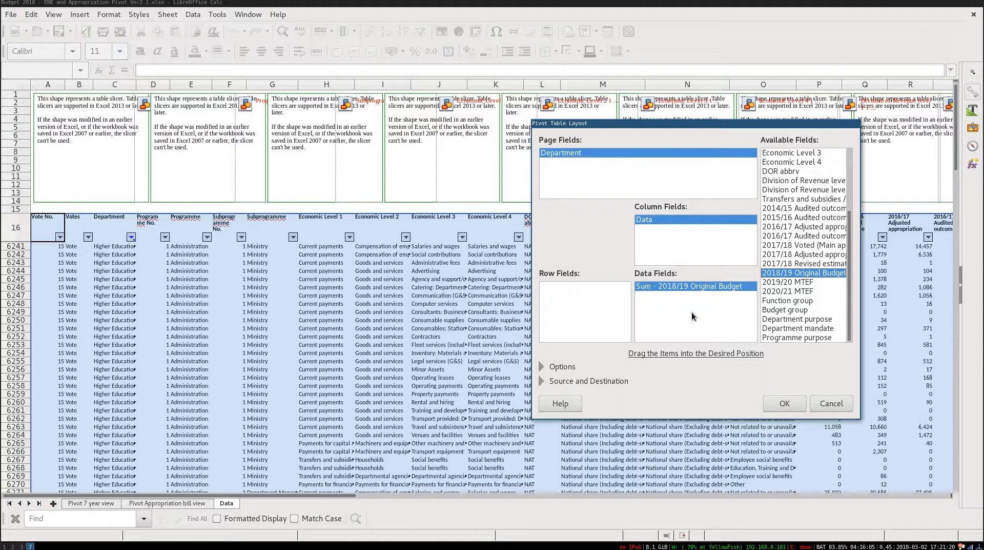
pyautogui.click(784, 403)
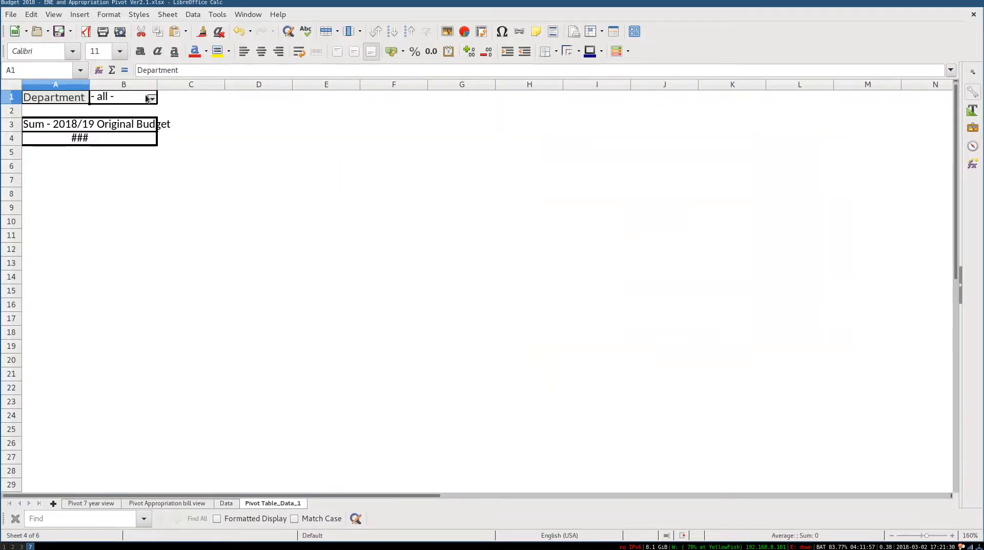
# Widen columns A and B of the new pivot sheet so the budget sum is readable, and select the sum
pyautogui.moveTo(157, 84); pyautogui.dragTo(224, 84)
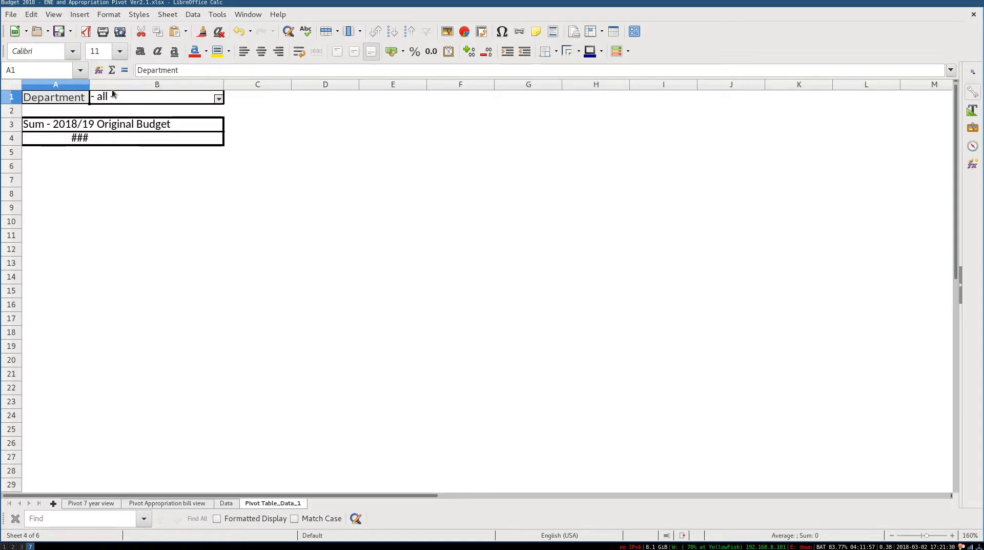
pyautogui.moveTo(90, 82); pyautogui.dragTo(159, 84)
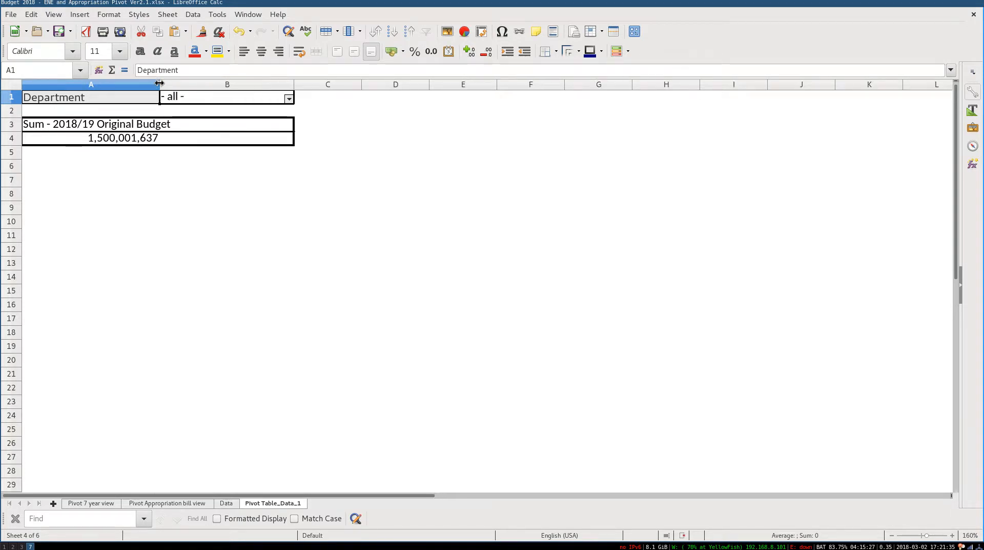
pyautogui.click(140, 144)
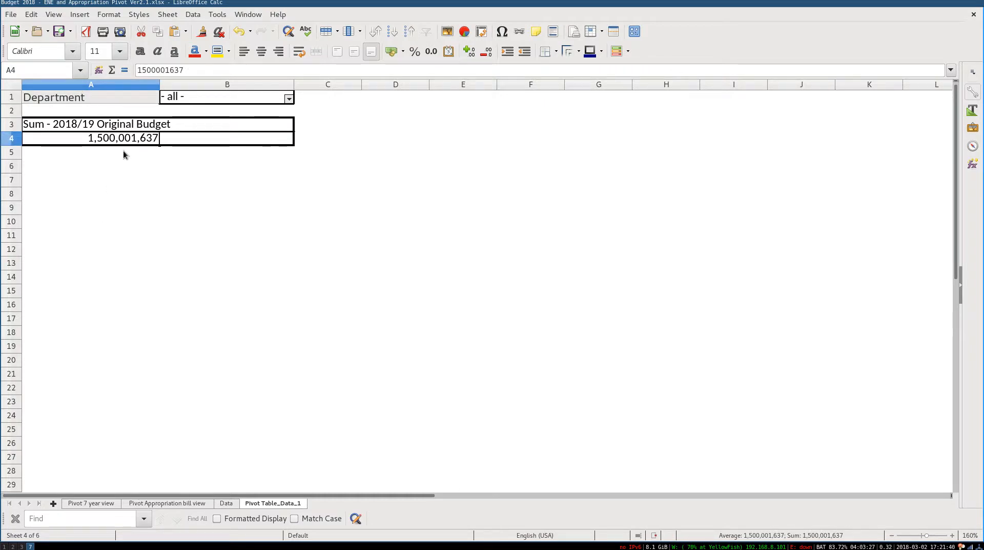
# Filter the pivot table's Department field to Higher Education and Training
pyautogui.click(289, 100)
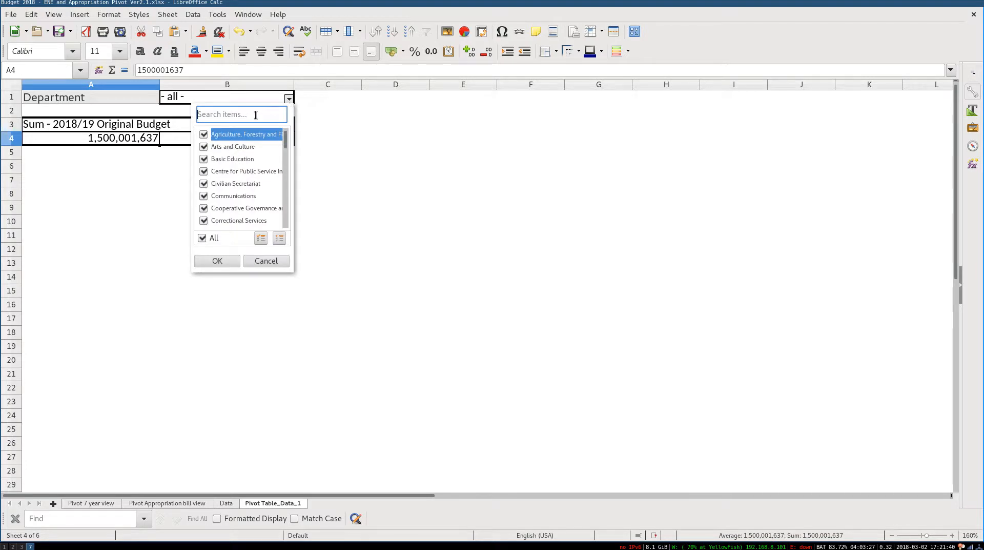
pyautogui.write('high')
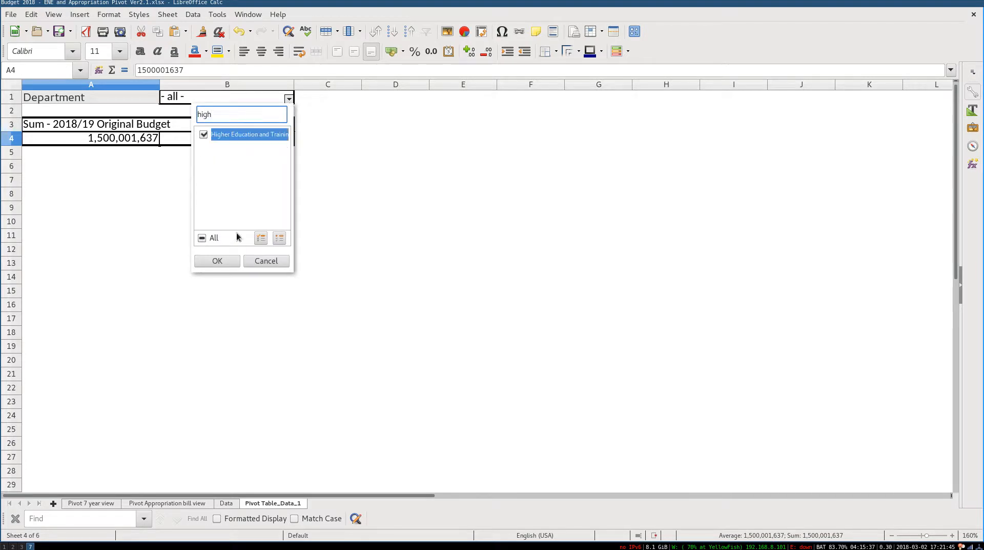
pyautogui.click(231, 261)
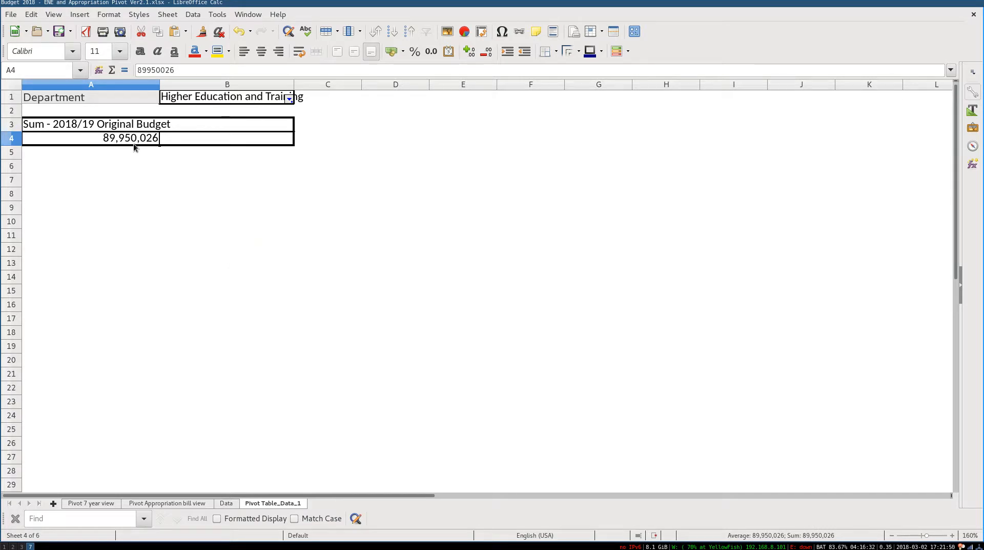
# Switch to Chromium to compare the 2018/19 total expenditure estimate in the Budget summary with the pivot sum, and return to LibreOffice Calc
pyautogui.hotkey('alt', 'Tab')
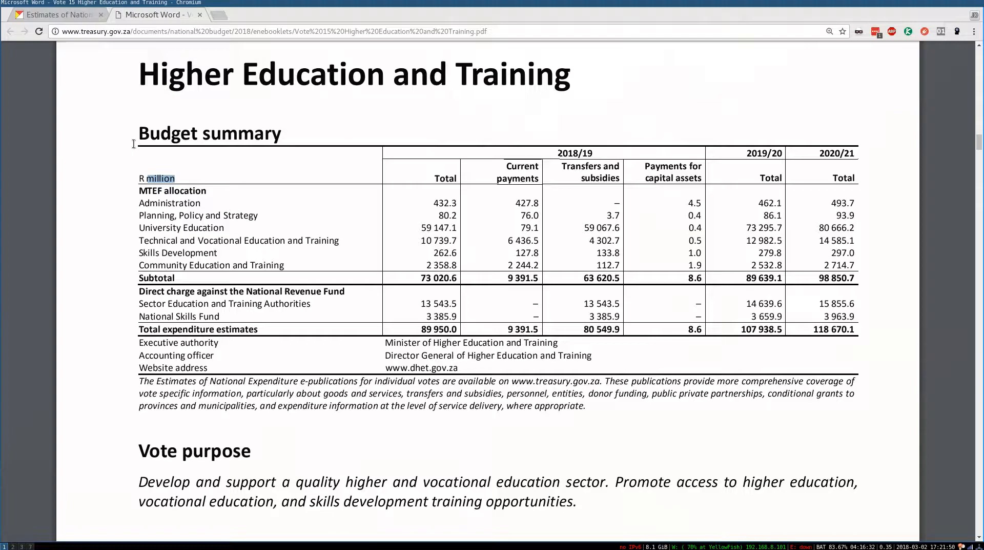
pyautogui.moveTo(420, 329); pyautogui.dragTo(448, 331)
pyautogui.click(448, 332)
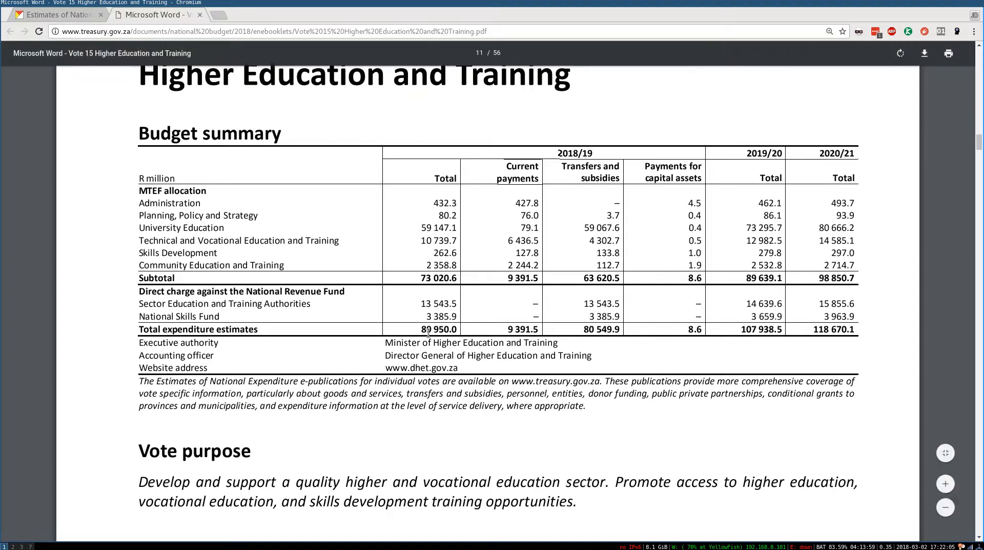
pyautogui.press('super+7')
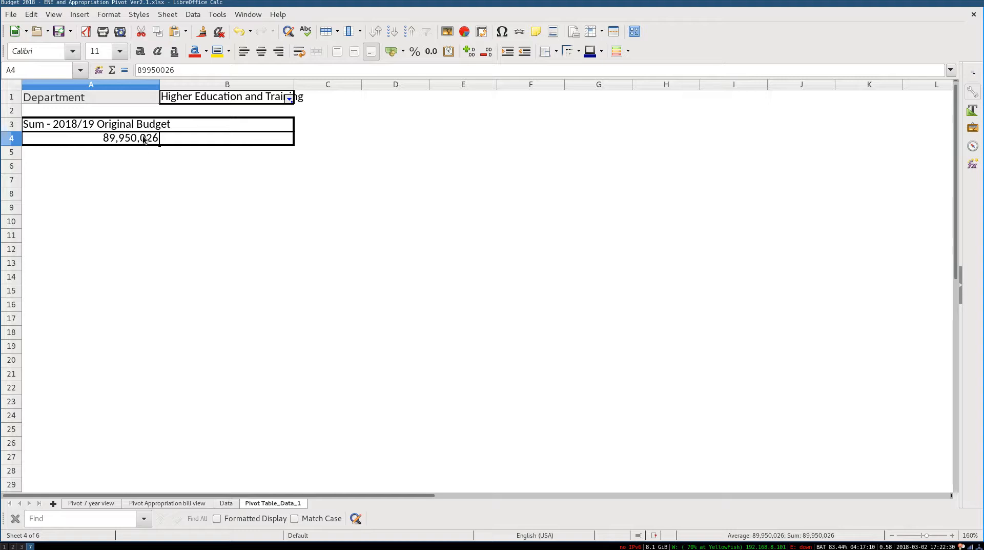
# Add Programme as a row field to the pivot table and fit columns A and B to their contents
pyautogui.rightClick(144, 140)
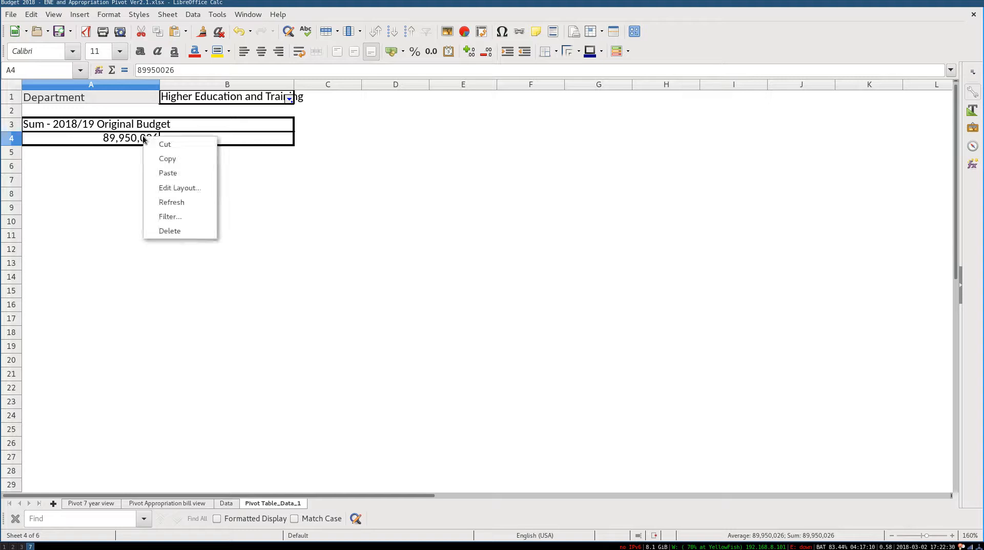
pyautogui.click(172, 188)
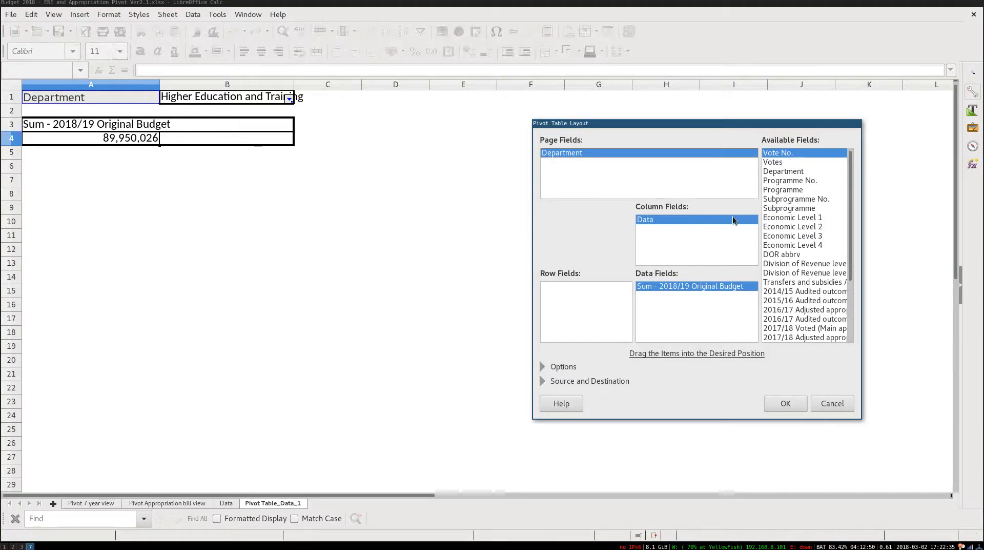
pyautogui.moveTo(775, 192); pyautogui.dragTo(595, 306)
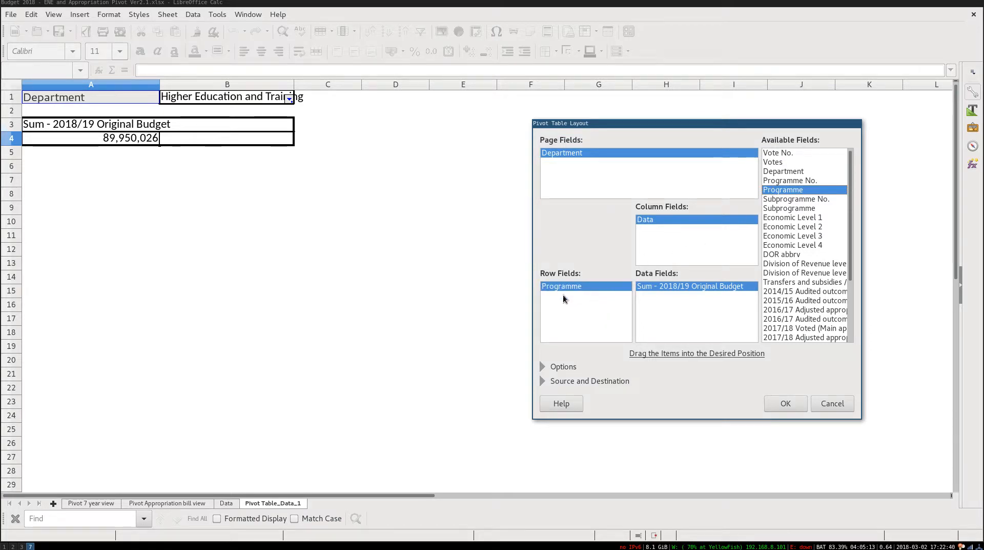
pyautogui.click(802, 405)
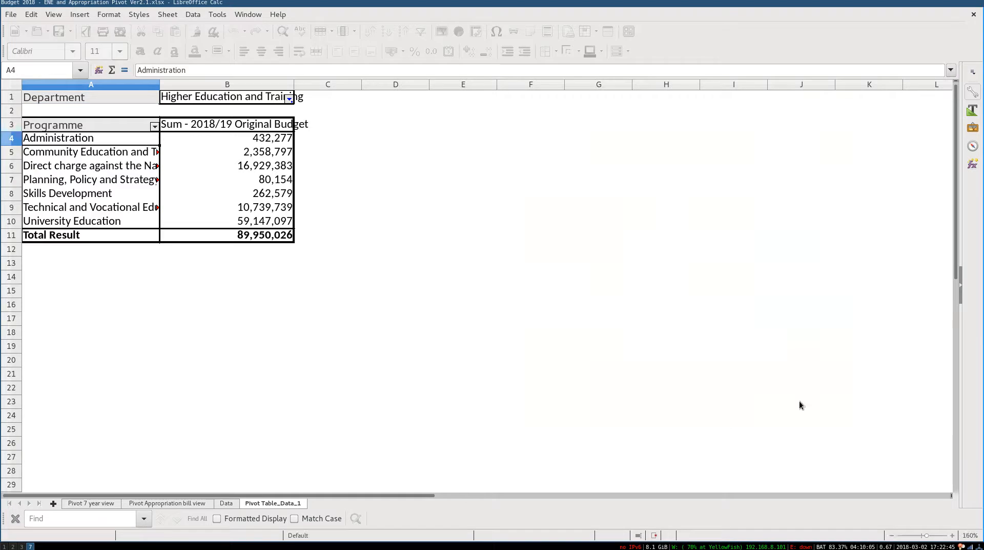
pyautogui.doubleClick(160, 84)
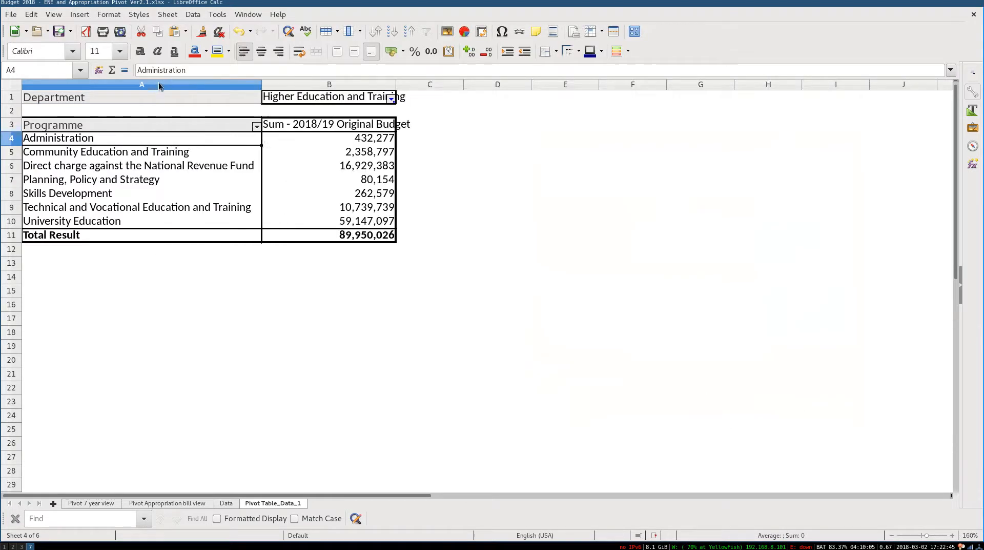
pyautogui.doubleClick(395, 84)
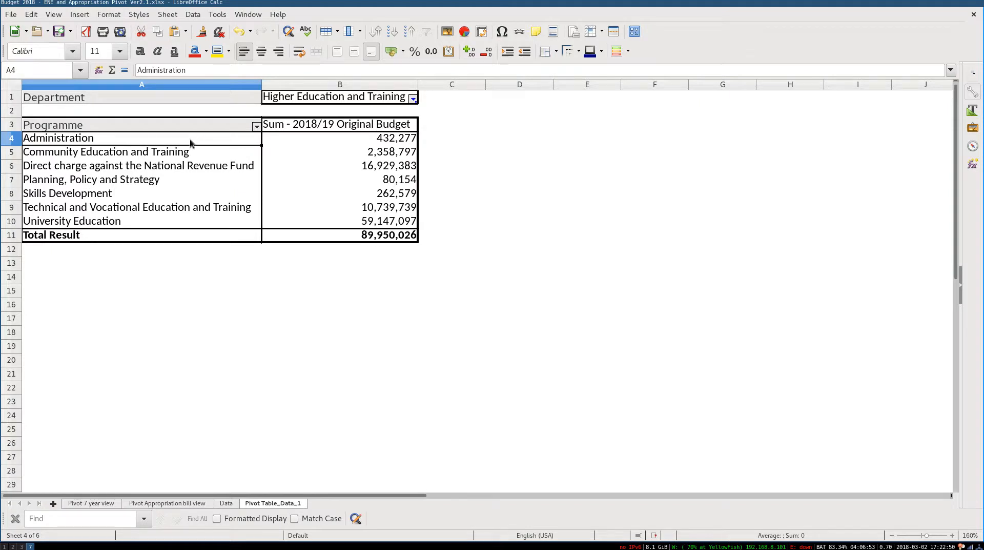
# Check the pivot table's Administration amount against the Administration row of the Budget summary in Chromium
pyautogui.click(410, 140)
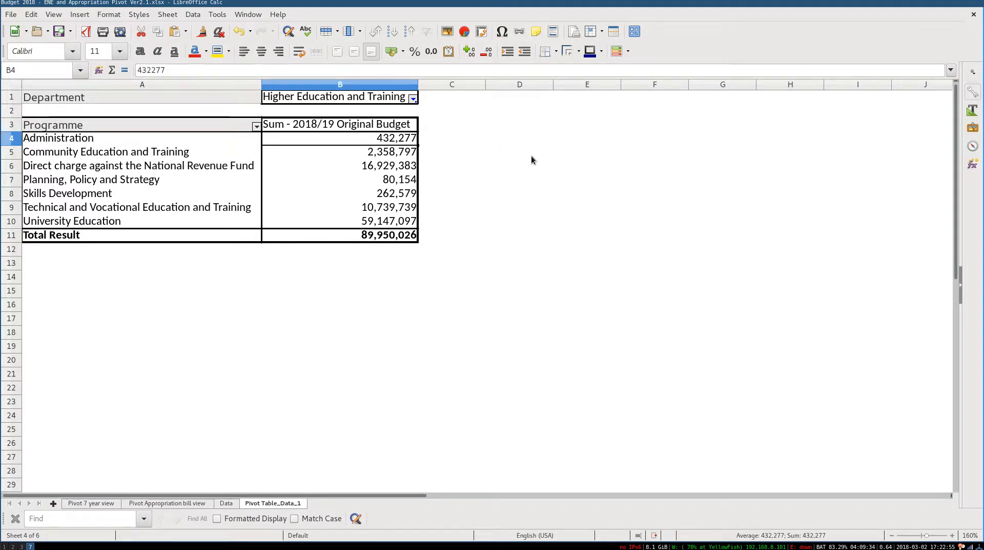
pyautogui.press('super+1')
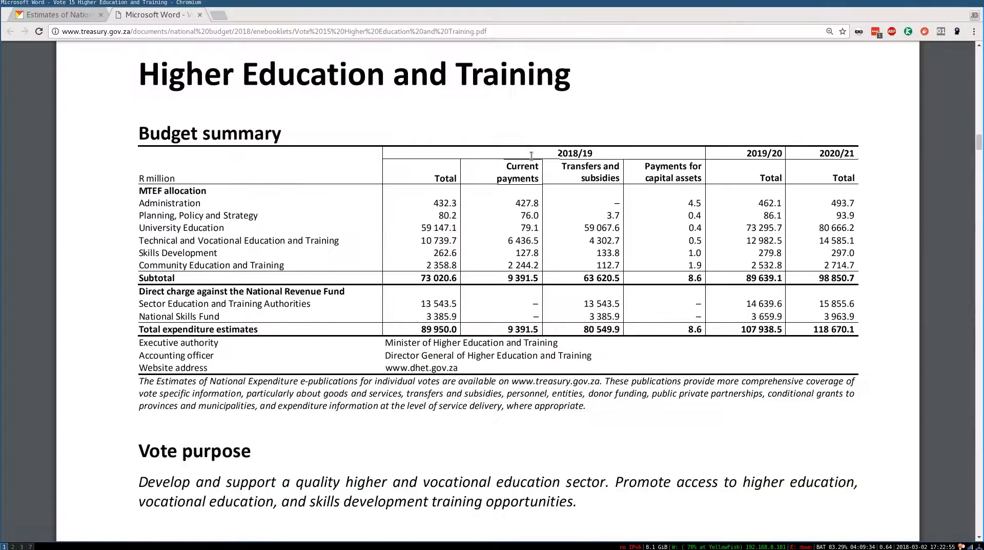
pyautogui.doubleClick(168, 203)
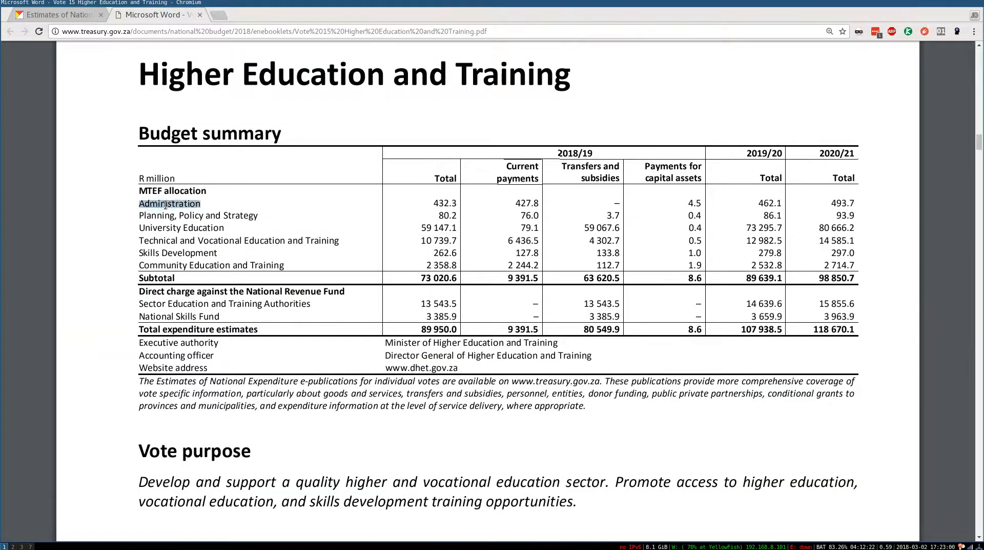